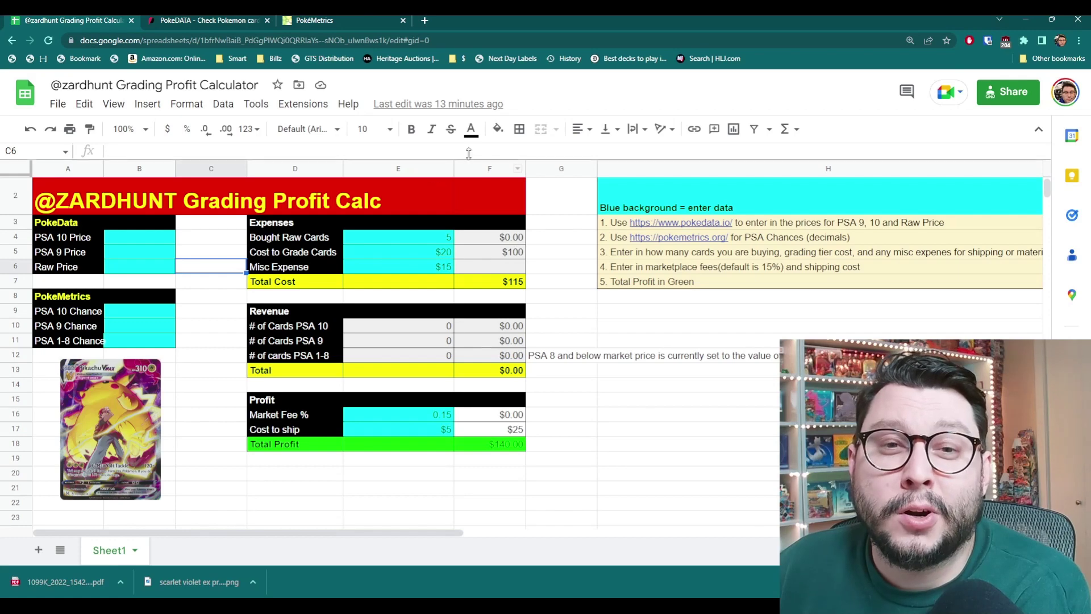
# Search PokeDATA for "pikachu vmax" and open the Pikachu VMAX TG17 card from the Lost Origin set
pyautogui.click(220, 24)
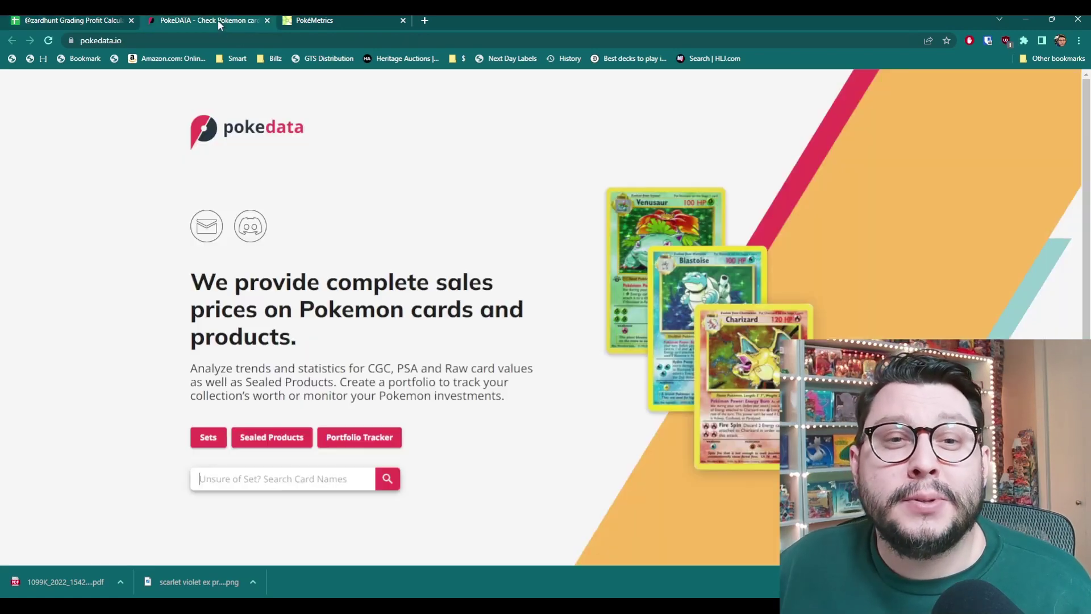
pyautogui.click(333, 21)
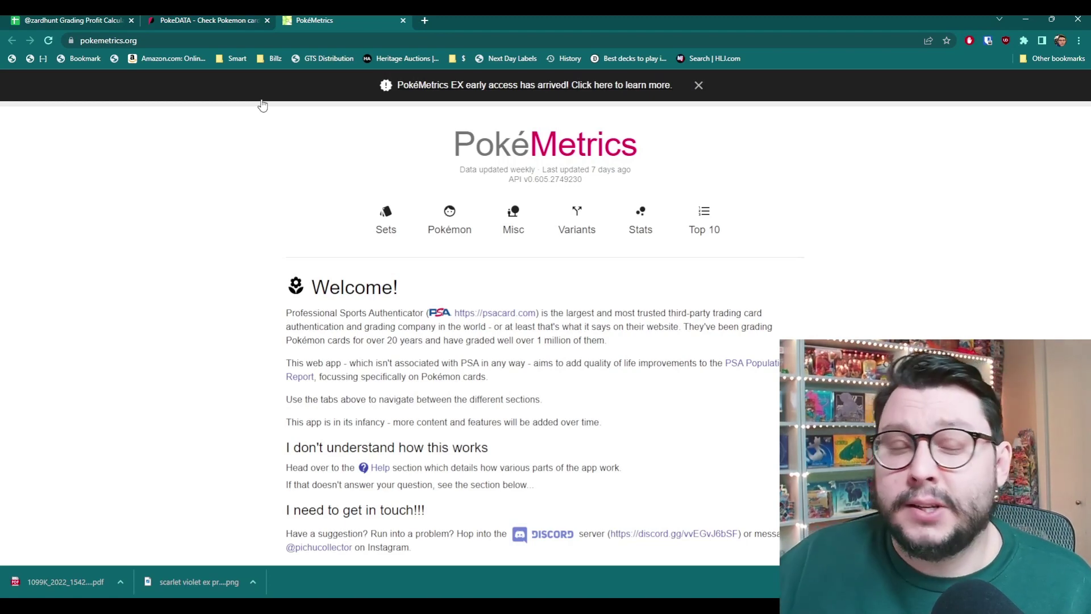
pyautogui.click(259, 20)
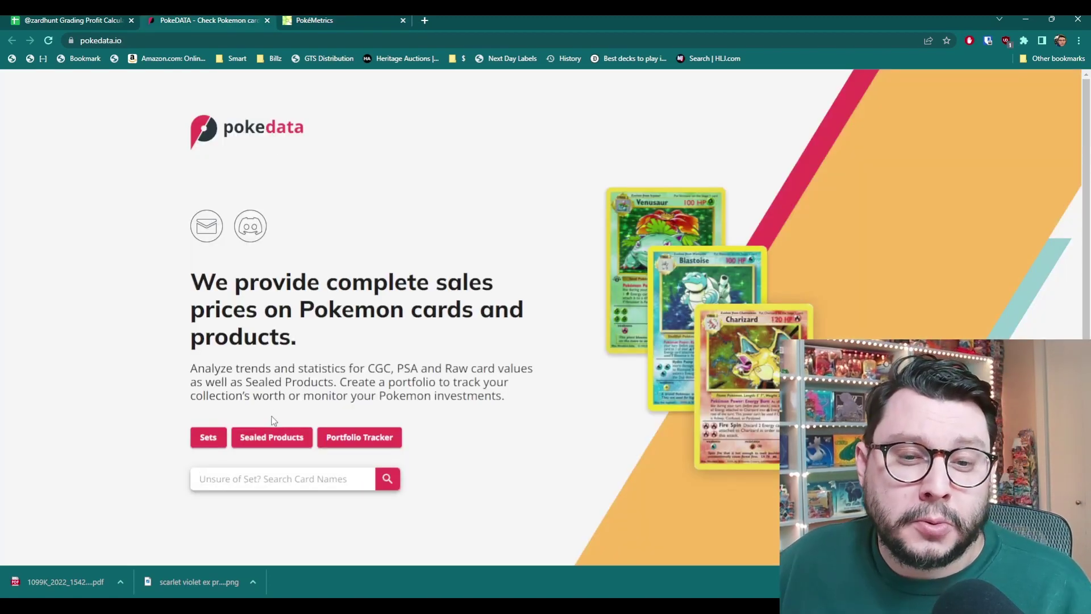
pyautogui.write('pikachu vmax')
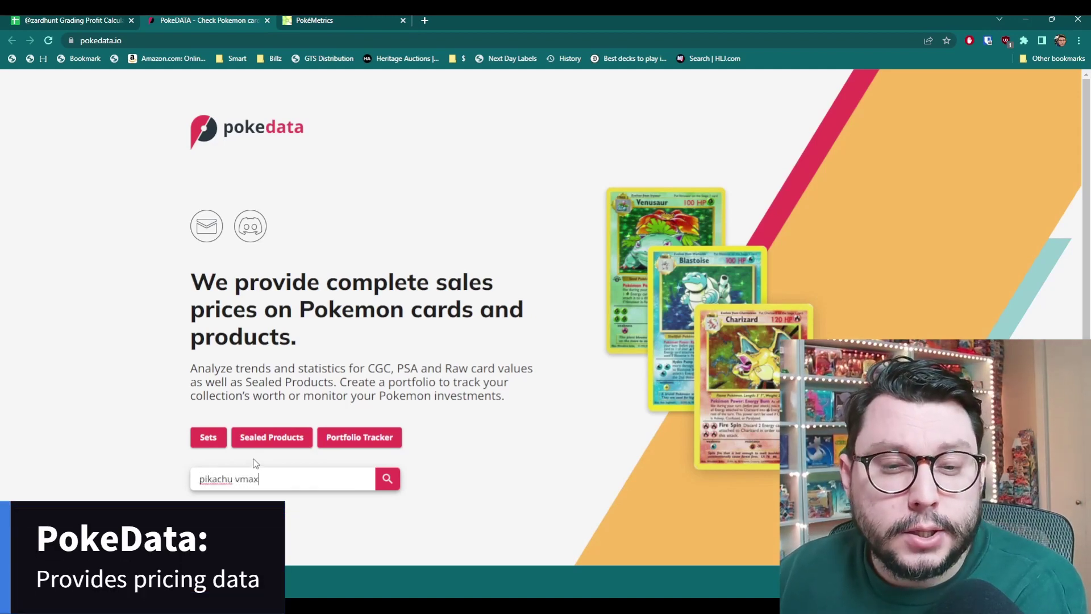
pyautogui.press('Return')
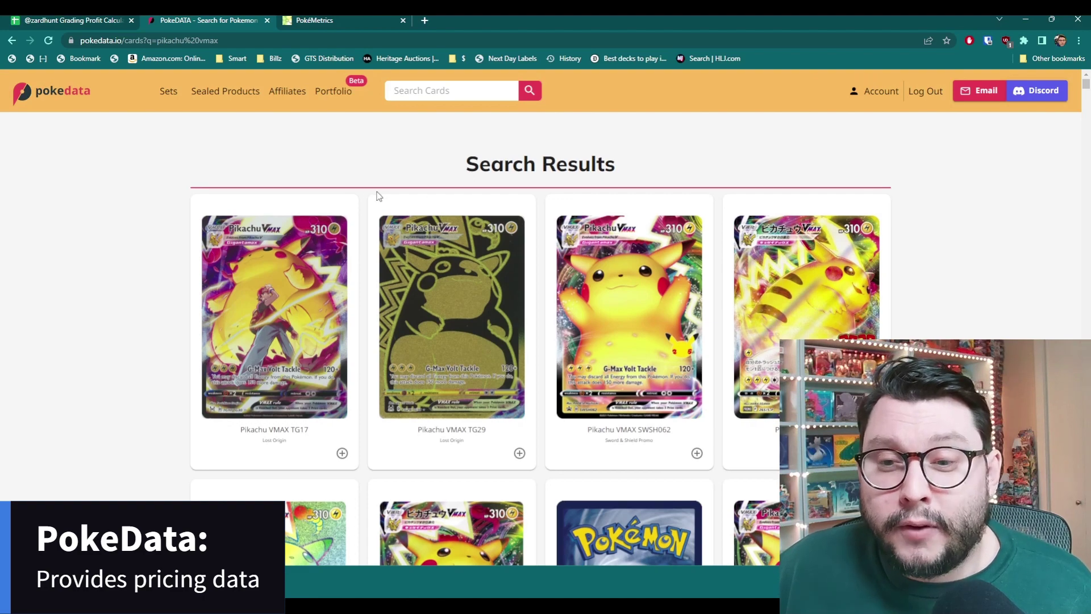
pyautogui.scroll(-1, 318, 237)
pyautogui.click(307, 282)
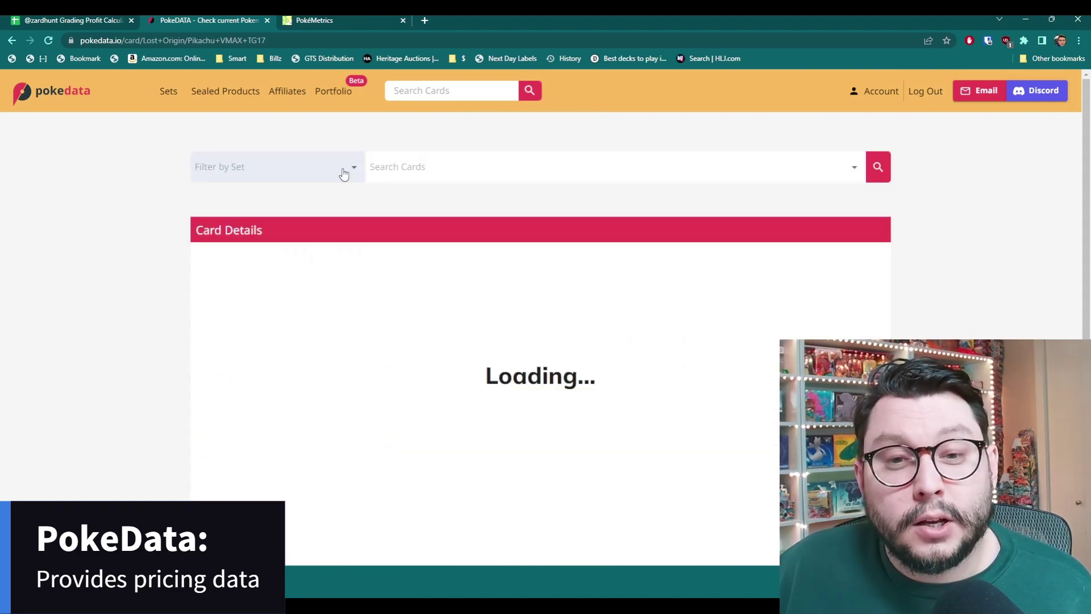
# Review the card's recent sales stats on PokeDATA and enter 176 as the PSA 10 Price in the grading profit spreadsheet
pyautogui.scroll(-1, 185, 177)
pyautogui.scroll(1, 186, 177)
pyautogui.scroll(-1, 185, 177)
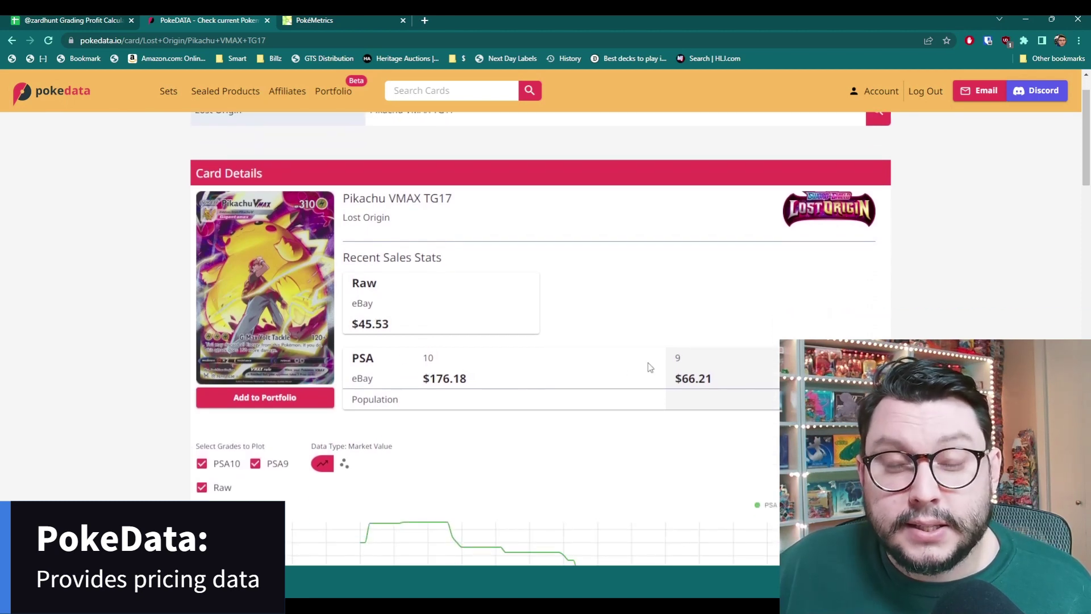
pyautogui.scroll(1, 688, 360)
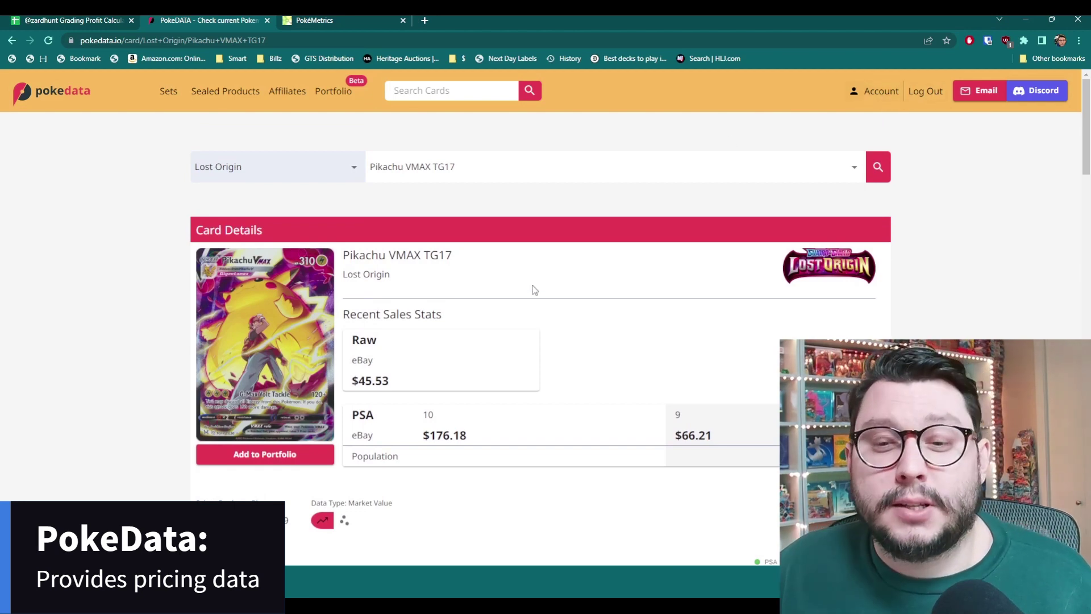
pyautogui.scroll(-2, 489, 307)
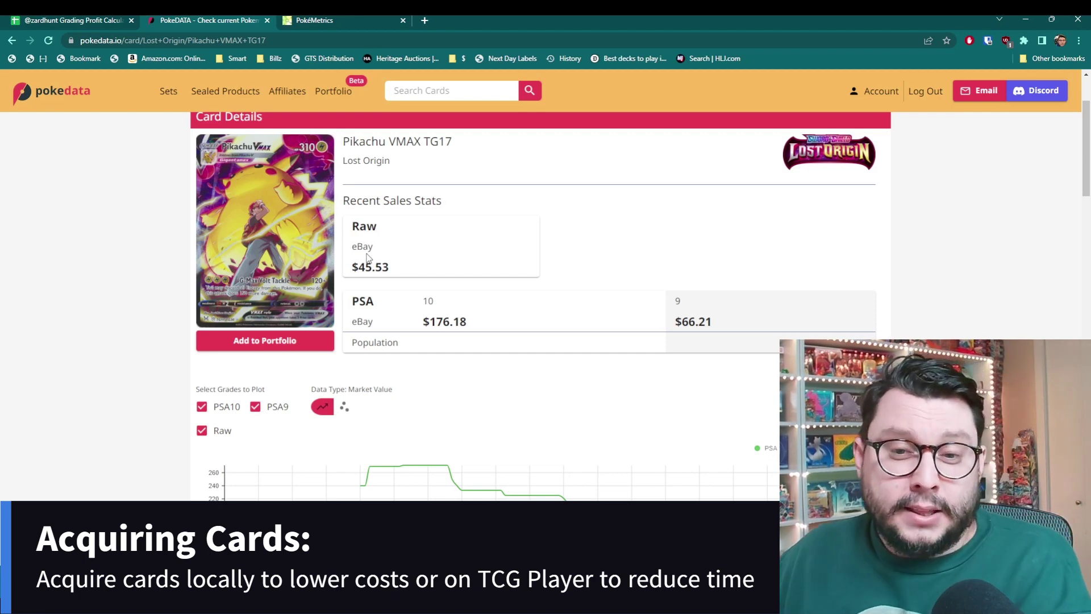
pyautogui.click(83, 20)
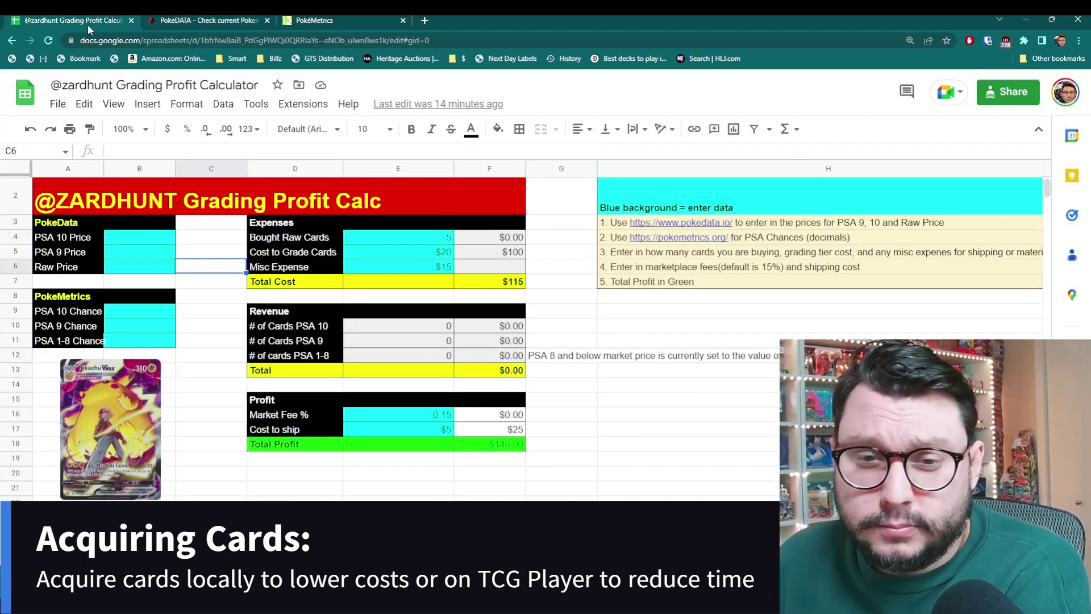
pyautogui.click(139, 234)
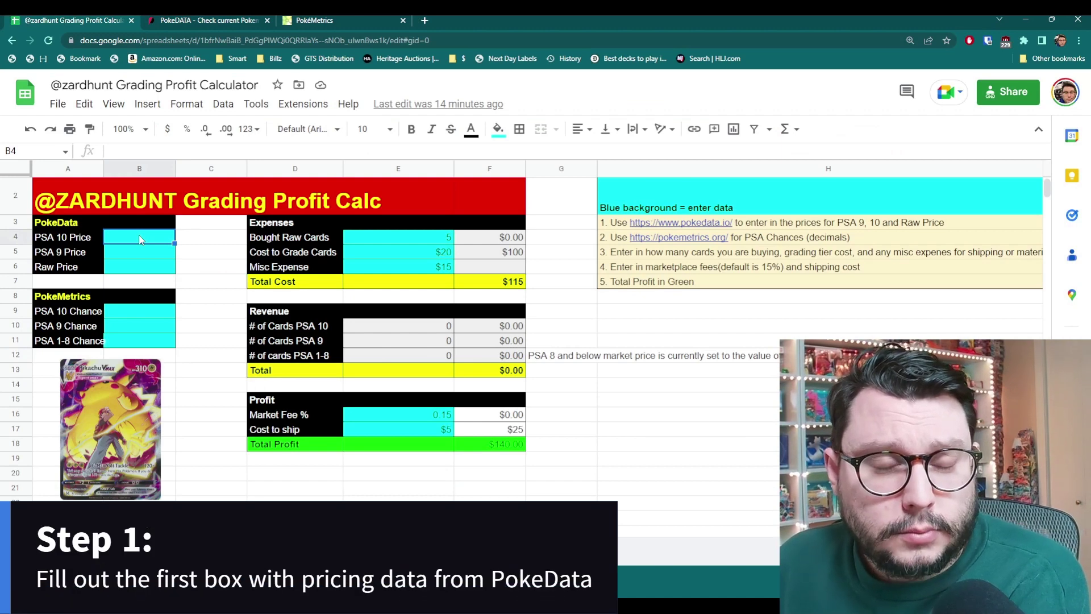
pyautogui.click(186, 22)
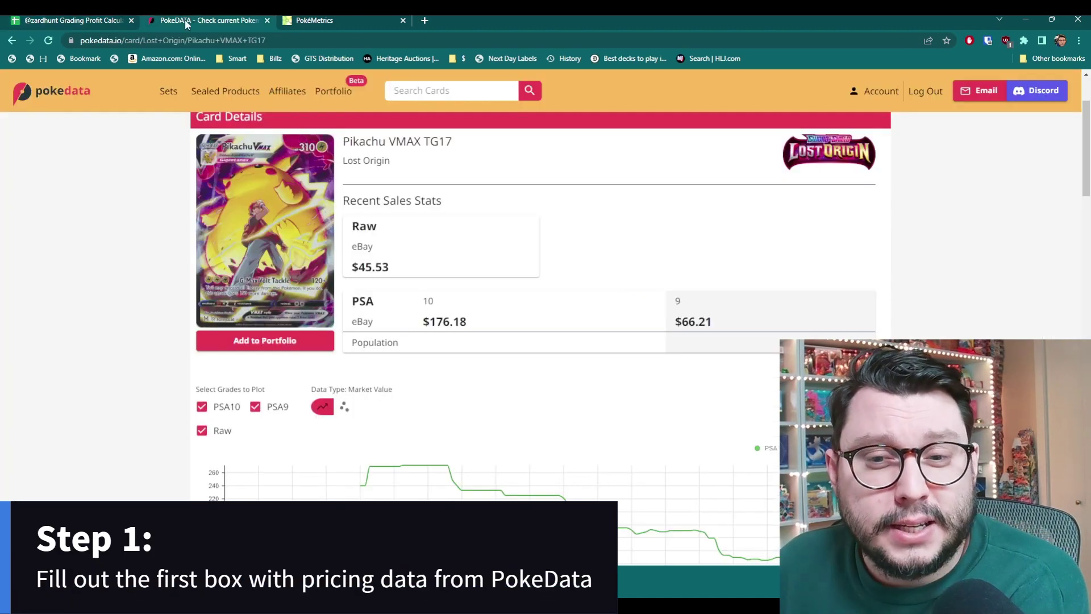
pyautogui.click(62, 18)
pyautogui.write('1')
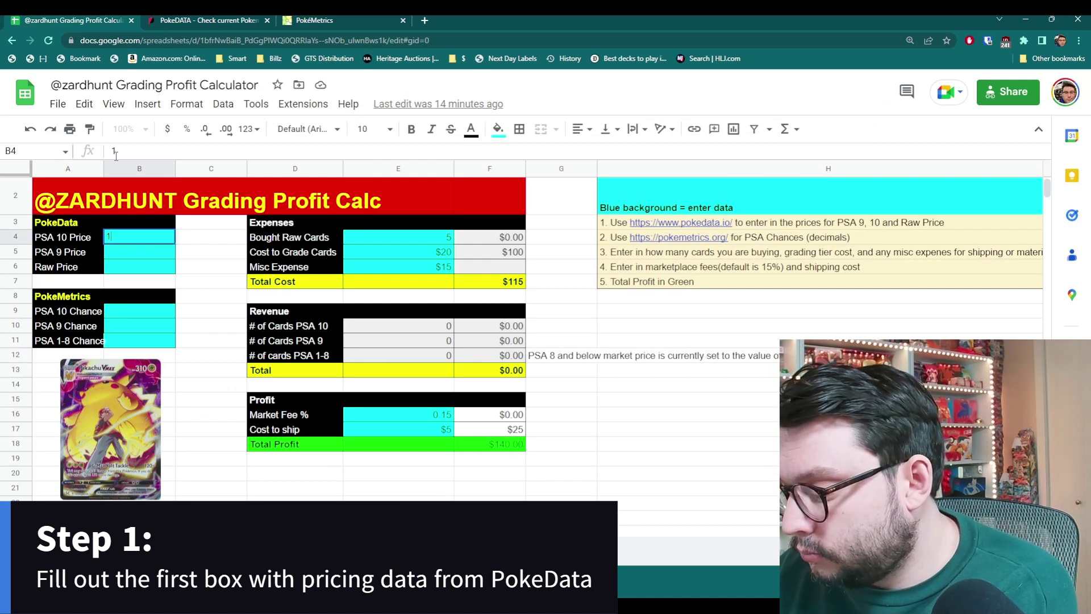
pyautogui.write('76')
# Check the card's PSA 9 sale price on PokeDATA and enter 66 as the PSA 9 Price in the spreadsheet
pyautogui.click(220, 19)
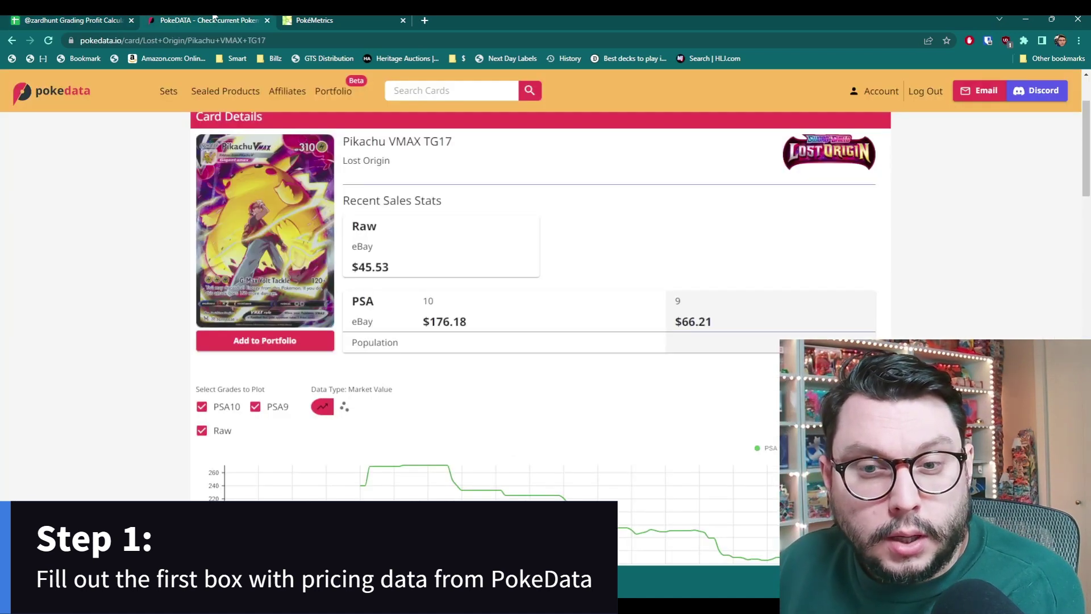
pyautogui.click(56, 20)
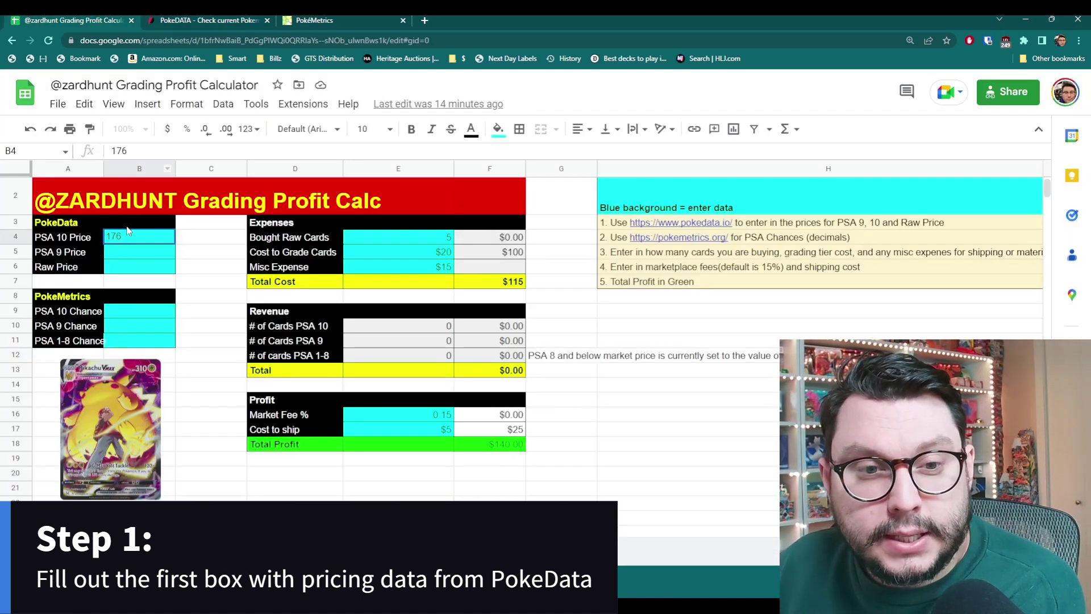
pyautogui.click(124, 248)
pyautogui.write('7')
pyautogui.press('Tab')
pyautogui.click(145, 249)
pyautogui.write('66')
pyautogui.press('Tab')
# Check the card's raw sale price on PokeDATA and enter 45 as the Raw Price in the spreadsheet
pyautogui.click(175, 19)
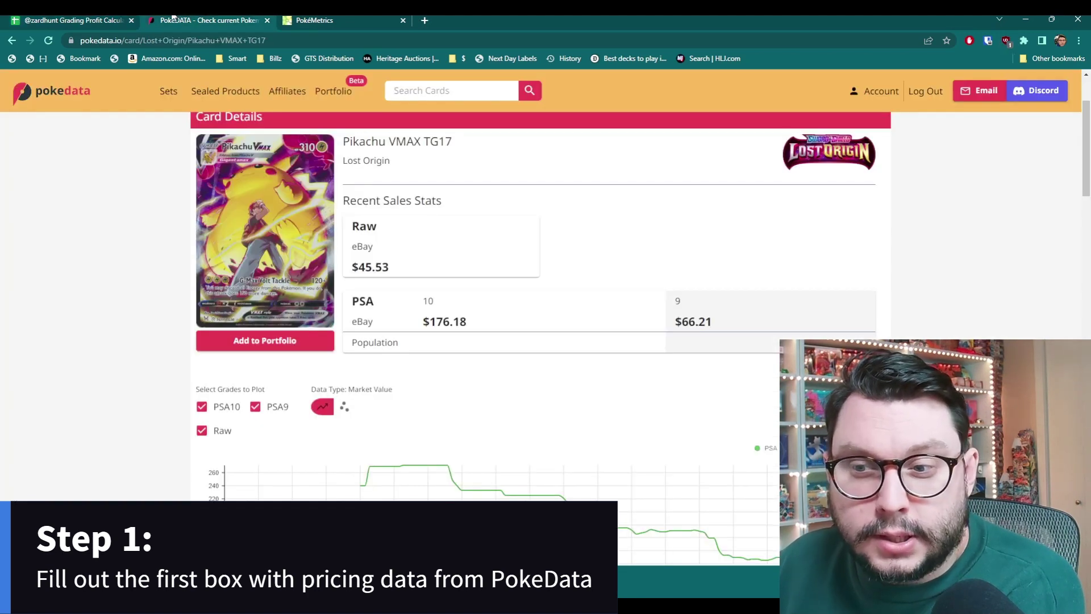
pyautogui.click(81, 20)
pyautogui.click(162, 265)
pyautogui.write('46')
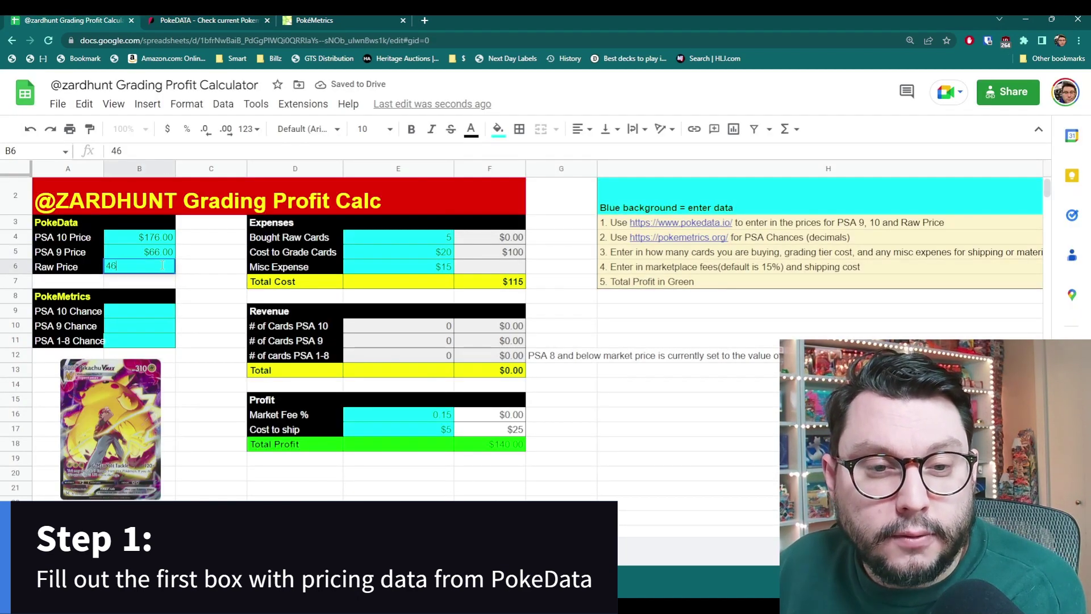
pyautogui.press('BackSpace')
pyautogui.write('5')
pyautogui.press('Tab')
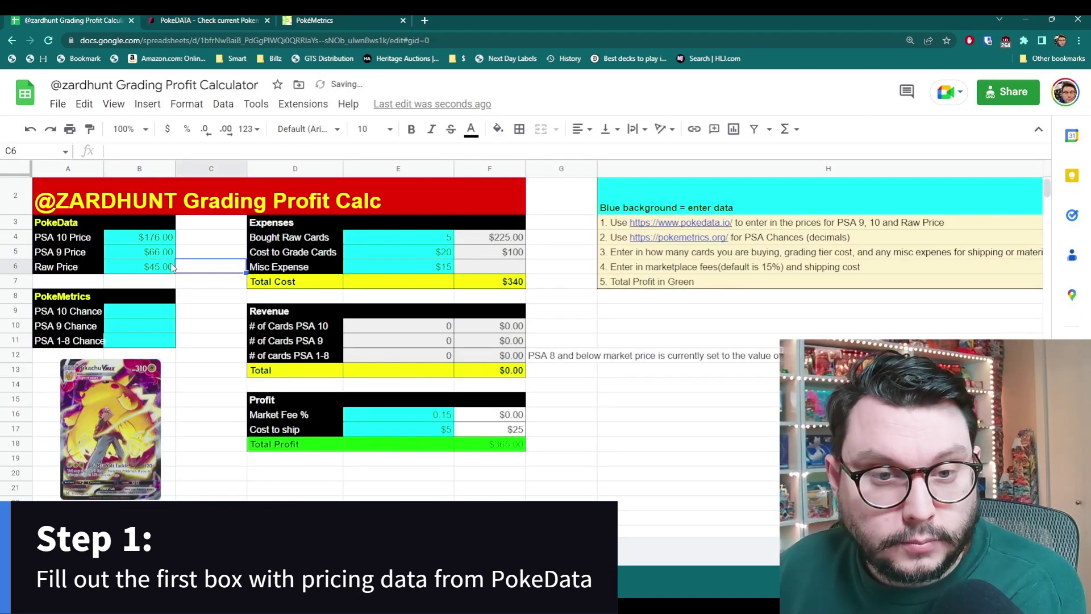
# On PokéMetrics, find Pikachu's "lost origin" cards and select Pikachu Vmax TG17 {Full art} from 2022 Sword and Shield Lost Origin
pyautogui.click(159, 312)
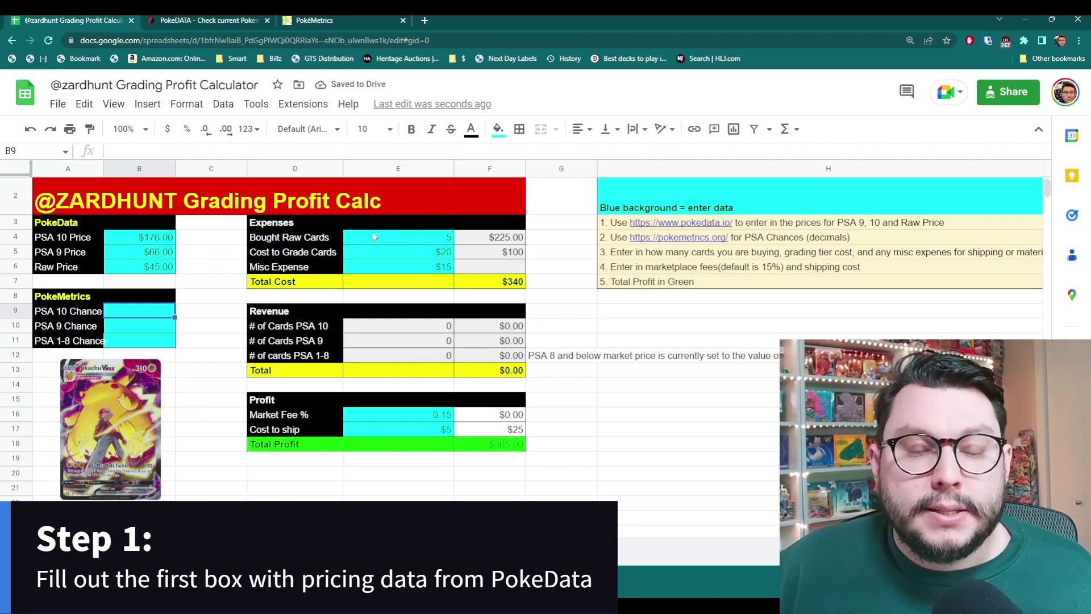
pyautogui.click(321, 22)
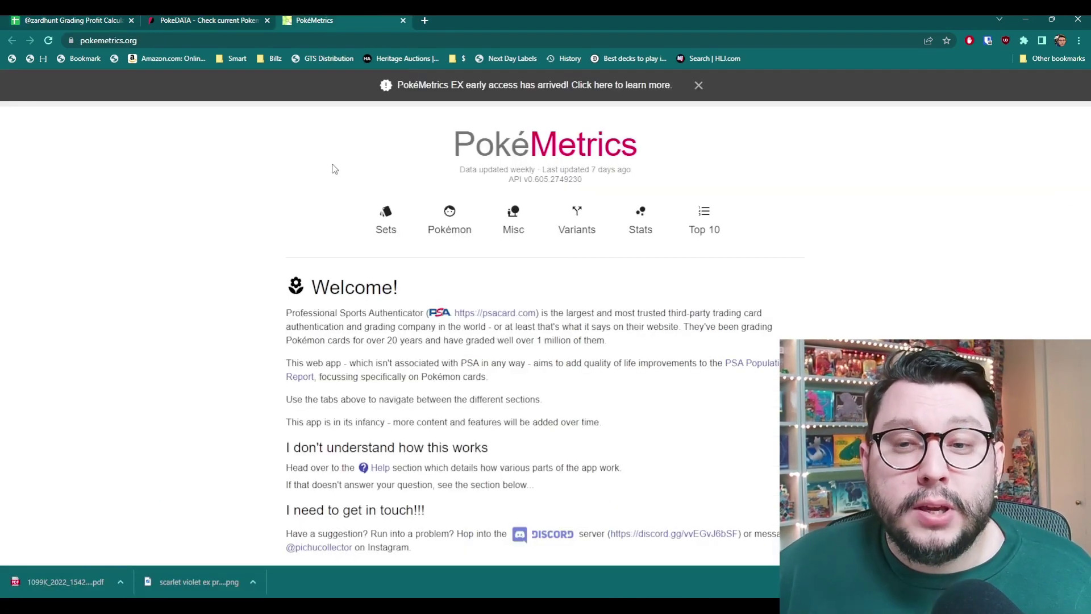
pyautogui.scroll(-2, 346, 160)
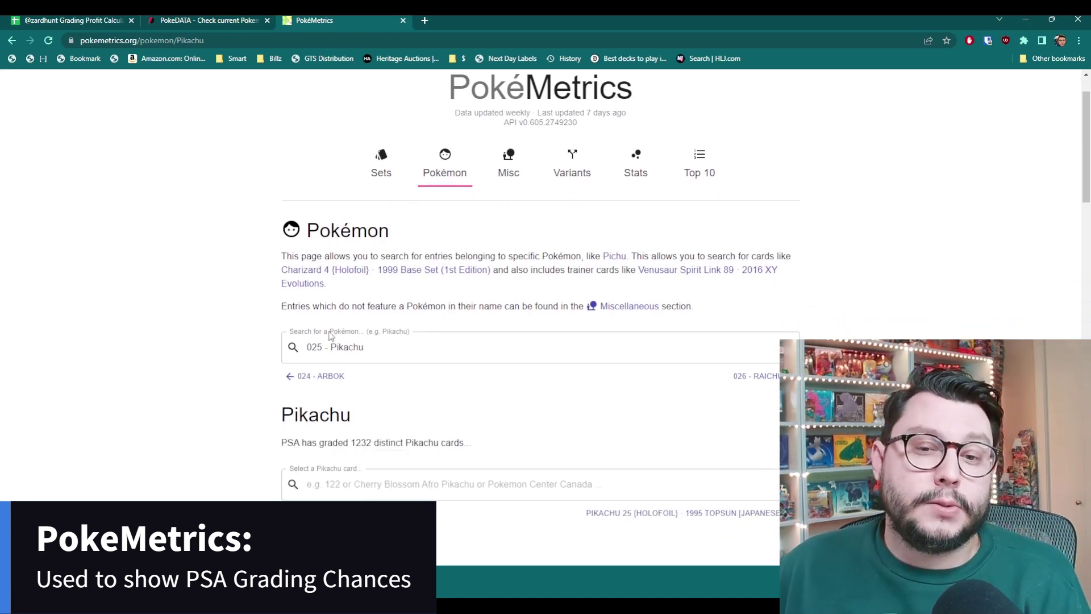
pyautogui.scroll(-4, 350, 342)
pyautogui.click(366, 322)
pyautogui.write('lost origin')
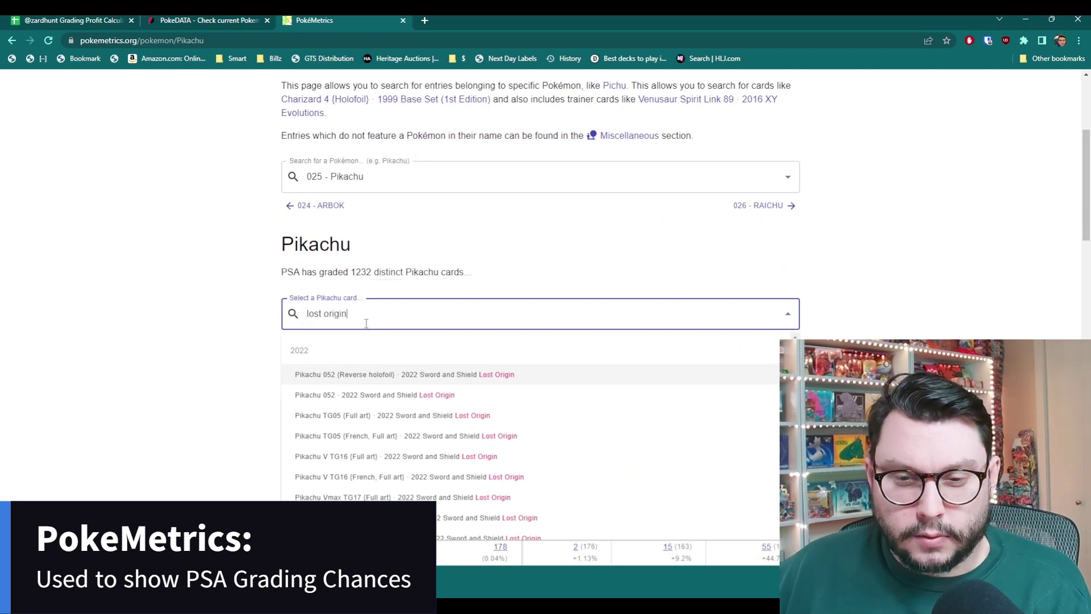
pyautogui.scroll(-2, 403, 465)
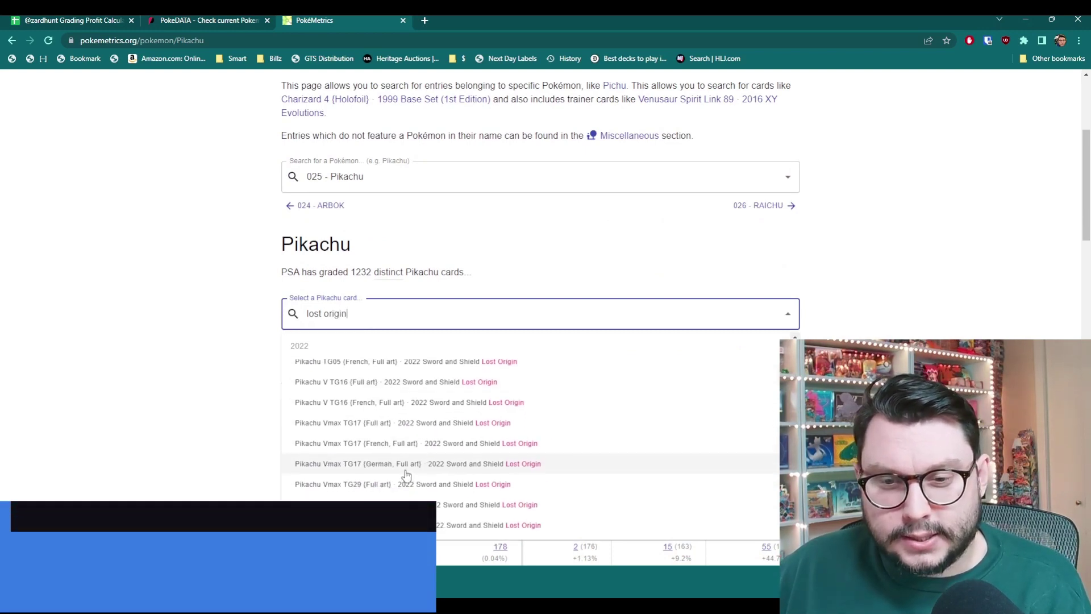
pyautogui.click(453, 425)
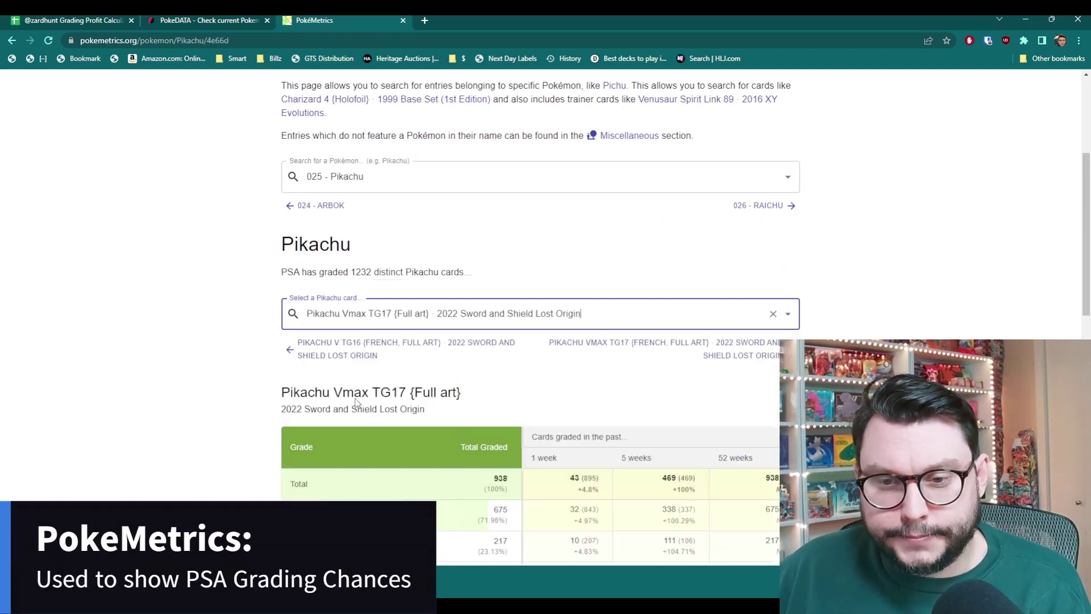
# Review the card's share of each PSA grade on PokéMetrics and enter .72 as the PSA 10 Chance in the spreadsheet
pyautogui.scroll(-1, 257, 366)
pyautogui.scroll(-2, 256, 369)
pyautogui.scroll(-1, 342, 272)
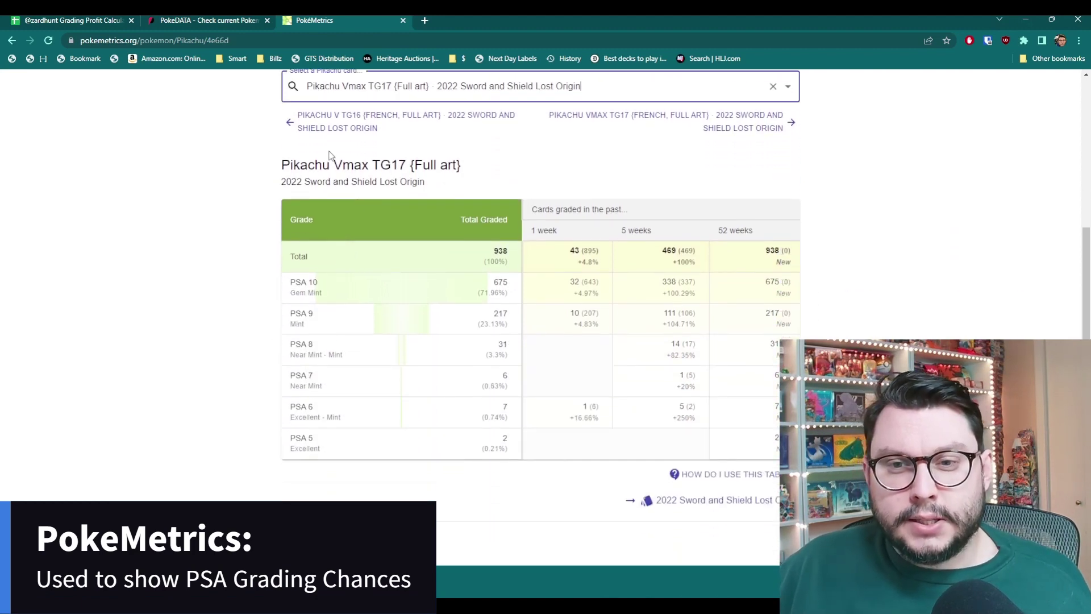
pyautogui.moveTo(302, 284); pyautogui.dragTo(501, 331)
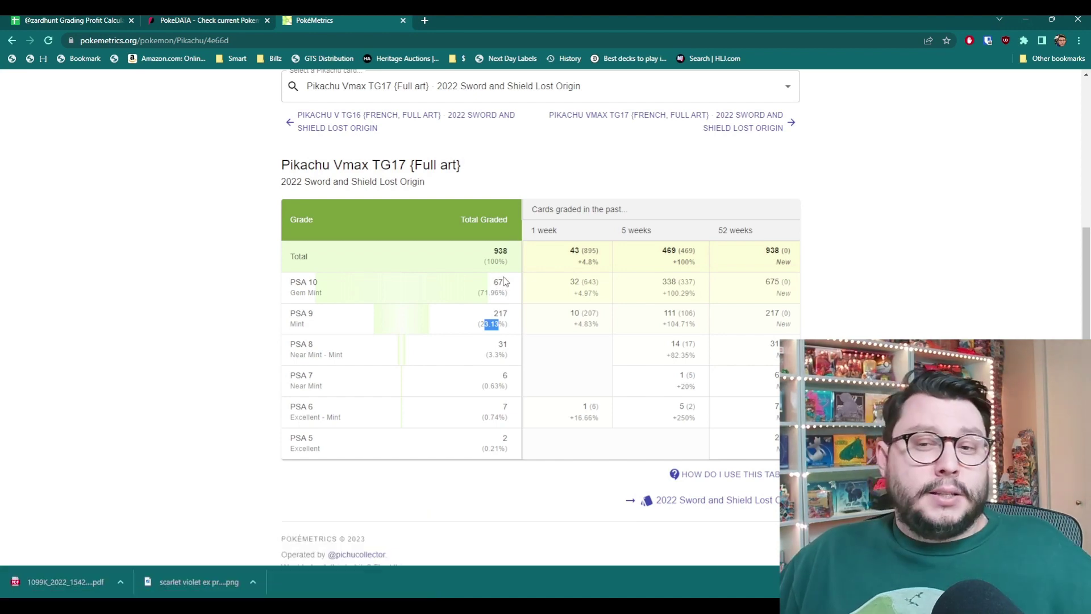
pyautogui.moveTo(479, 292); pyautogui.dragTo(499, 324)
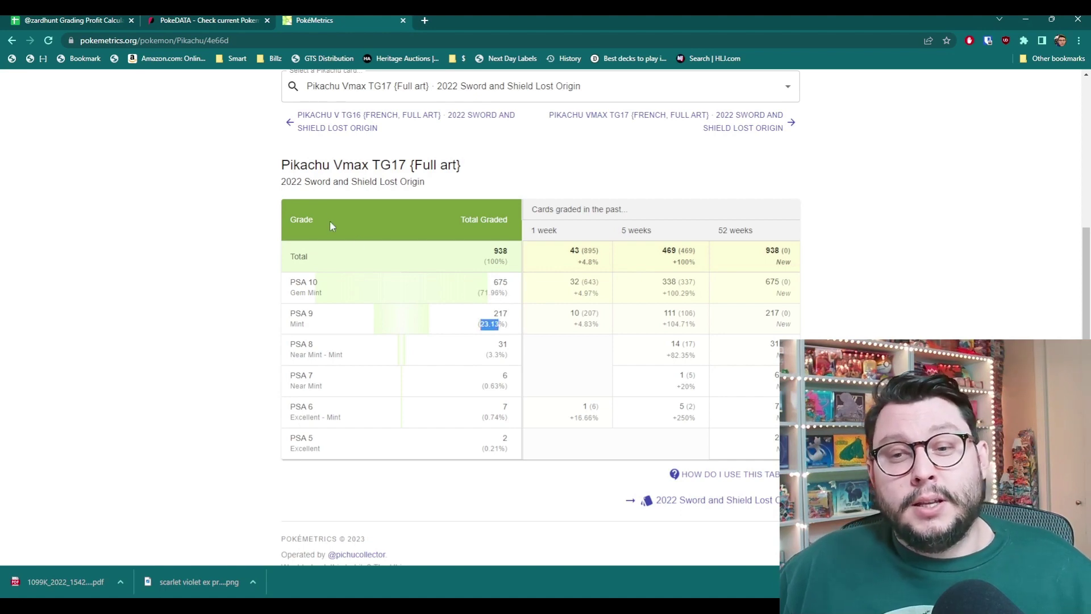
pyautogui.moveTo(493, 354); pyautogui.dragTo(506, 389)
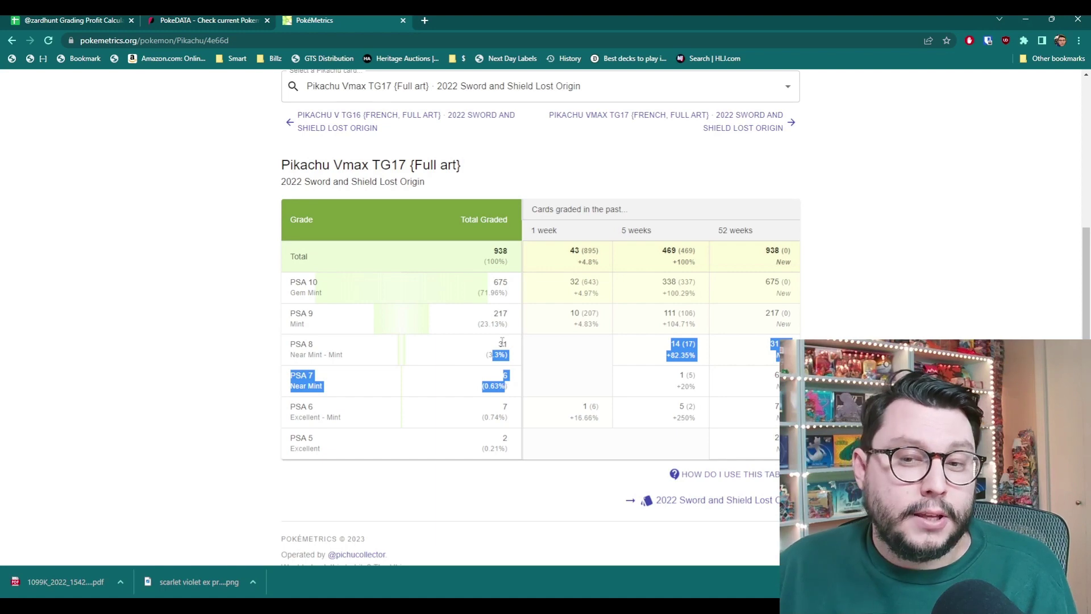
pyautogui.click(92, 18)
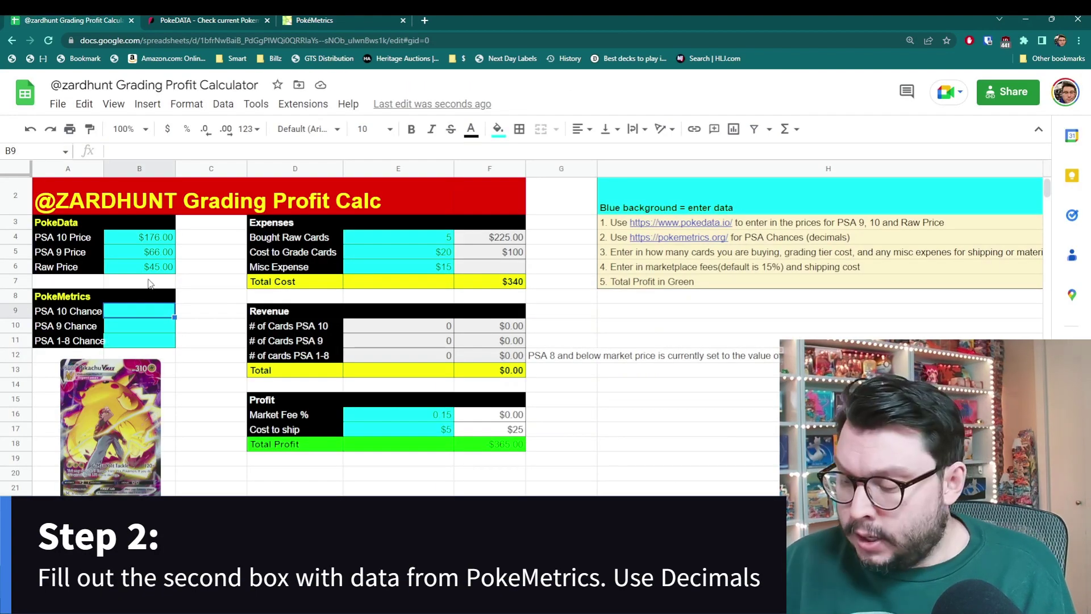
pyautogui.write('.72')
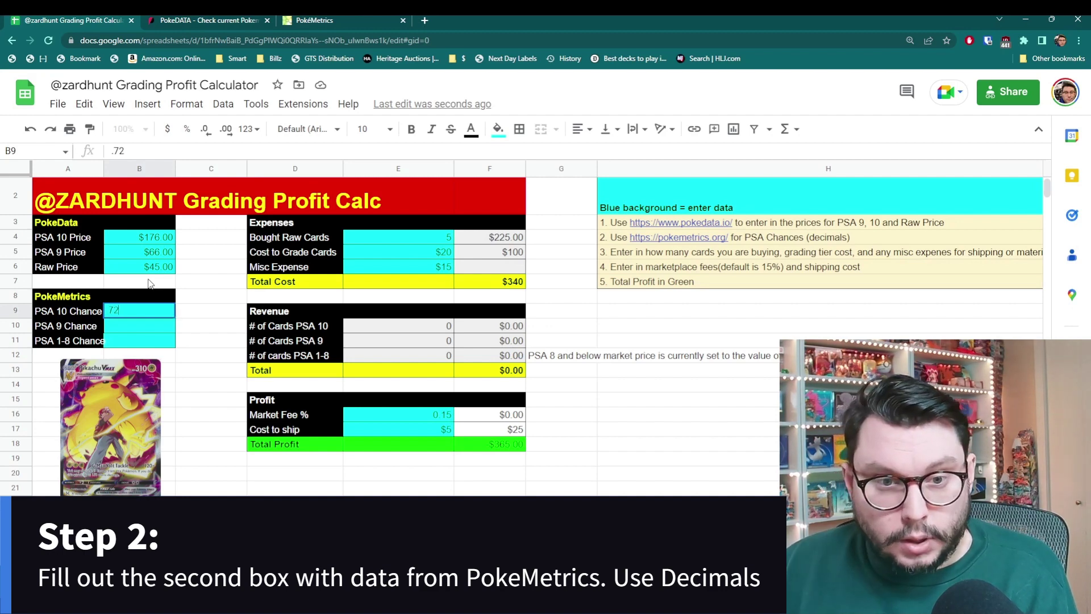
# Check the card's PSA 9 percentage on PokéMetrics and enter .23 as the PSA 9 Chance in the spreadsheet
pyautogui.click(318, 20)
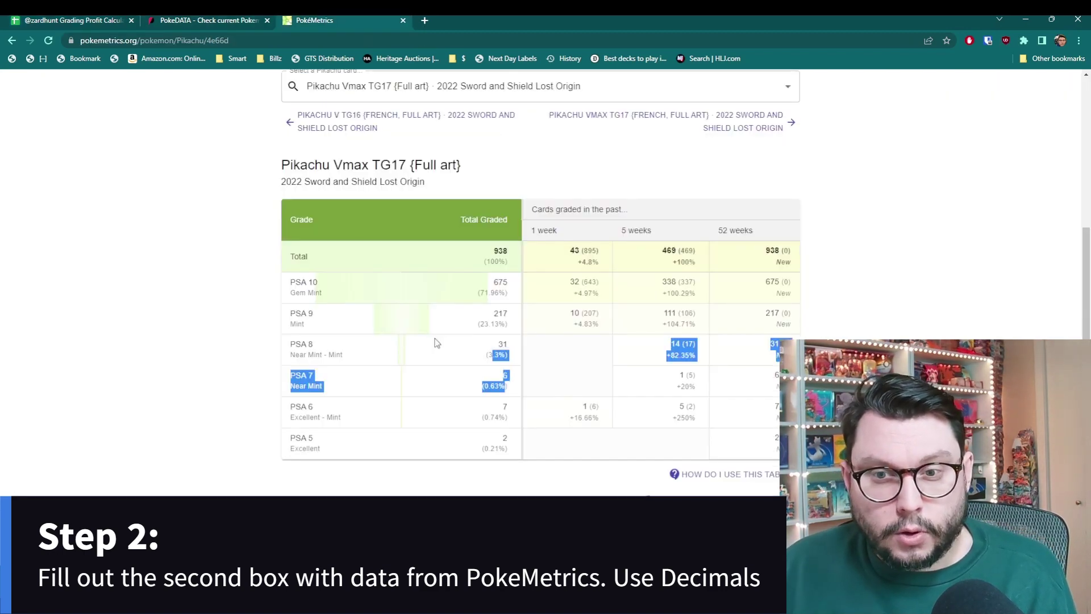
pyautogui.click(93, 20)
pyautogui.click(141, 326)
pyautogui.write('.23')
pyautogui.press('Return')
pyautogui.press('Left')
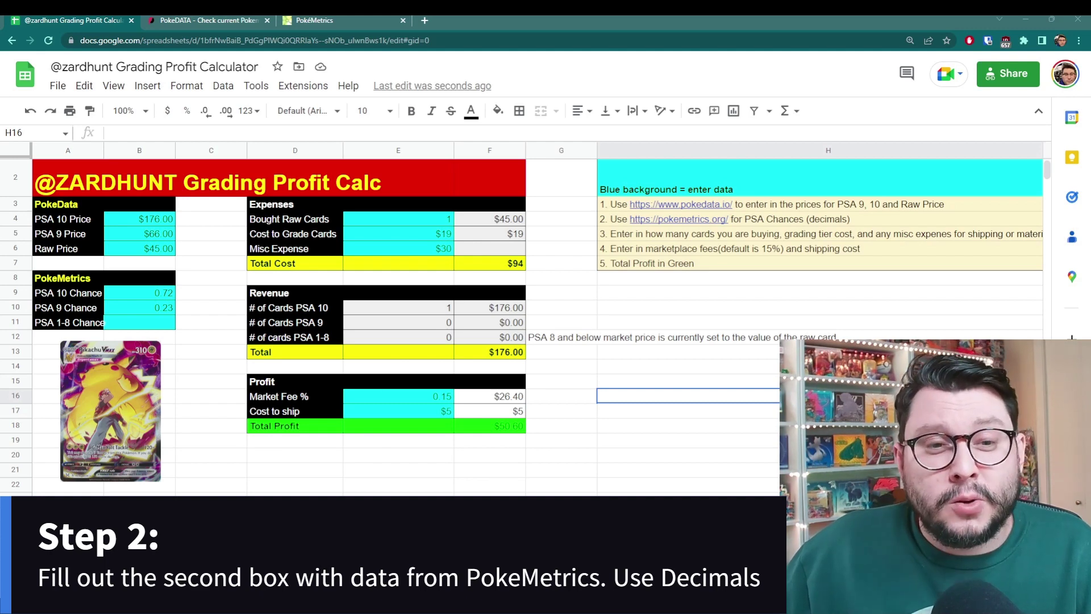
# Enter .05 as the PSA 1-8 Chance in the PokeMetrics section of the spreadsheet
pyautogui.click(146, 238)
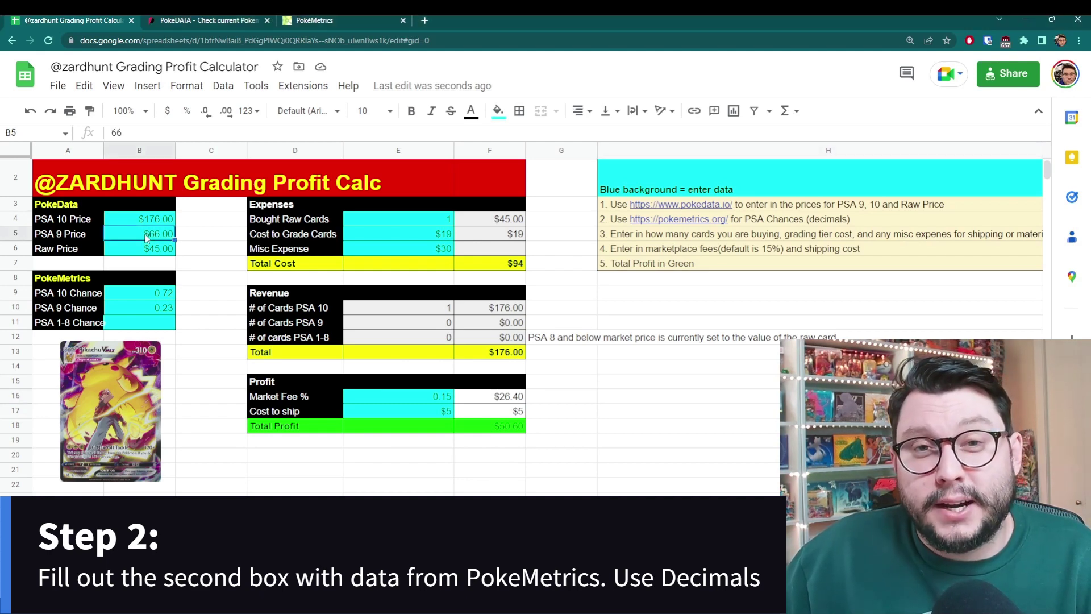
pyautogui.click(158, 328)
pyautogui.write('.05')
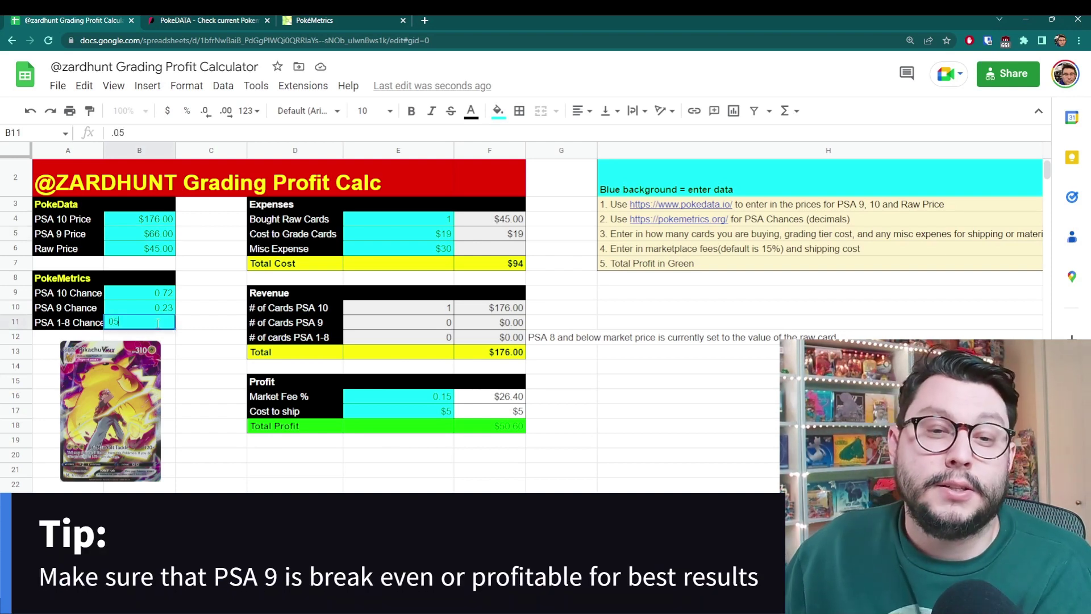
pyautogui.press('Tab')
pyautogui.press('Up')
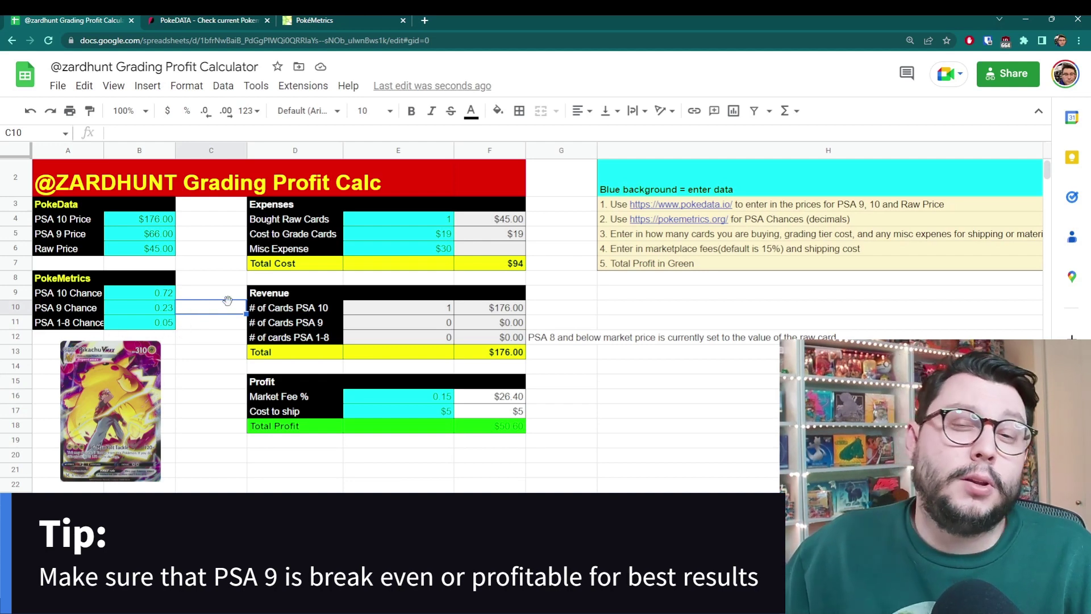
# Set the number of Bought Raw Cards in the Expenses section to 10
pyautogui.click(205, 281)
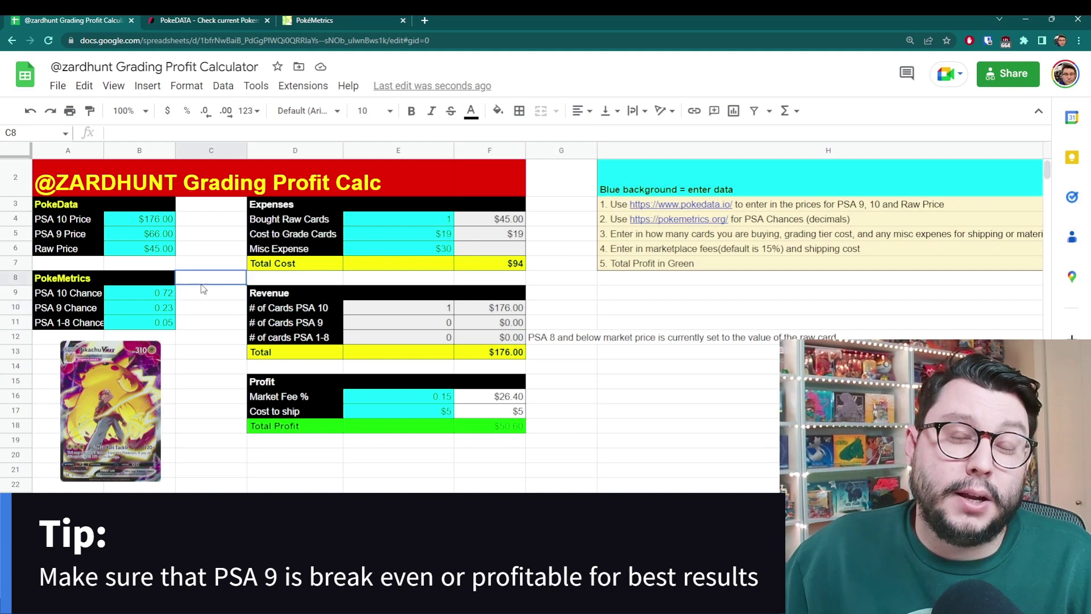
pyautogui.click(388, 225)
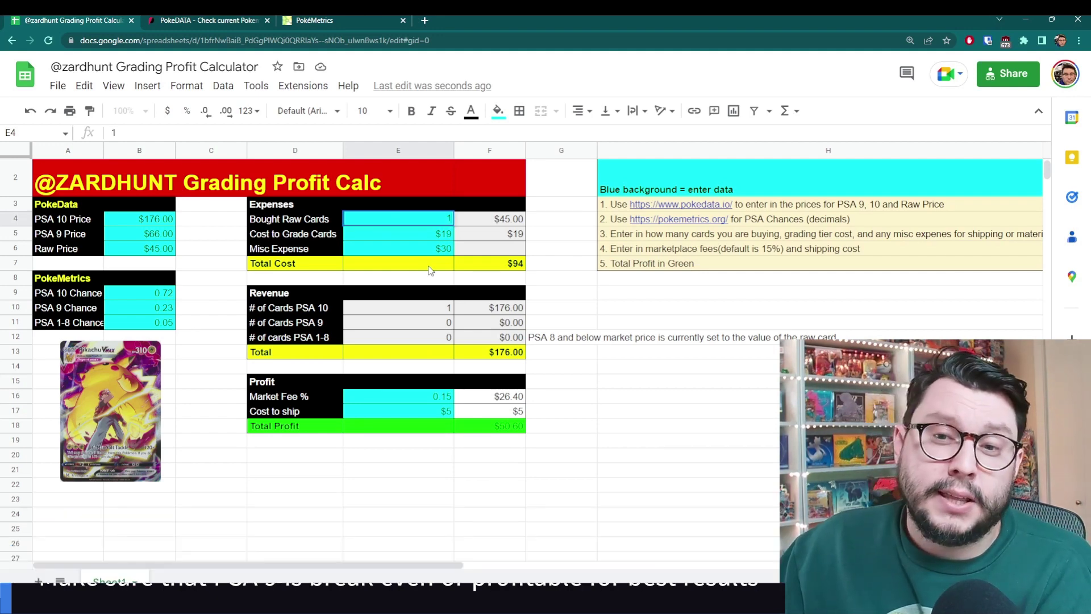
pyautogui.write('10')
pyautogui.press('Return')
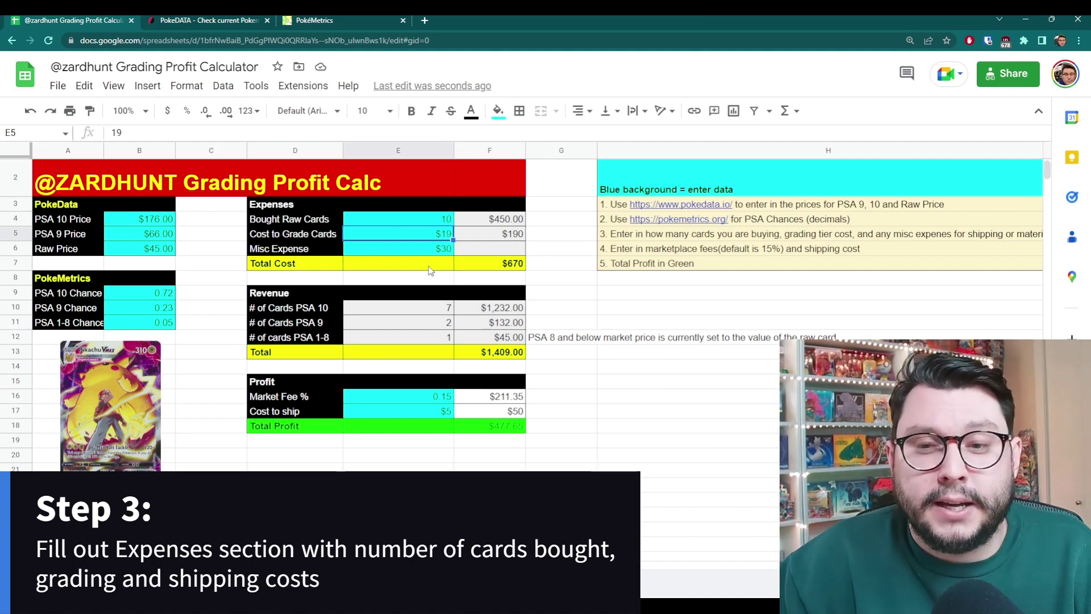
# Try a Cost to Grade Cards of $40 in the Expenses section and set it back to $19
pyautogui.write('40')
pyautogui.press('Up')
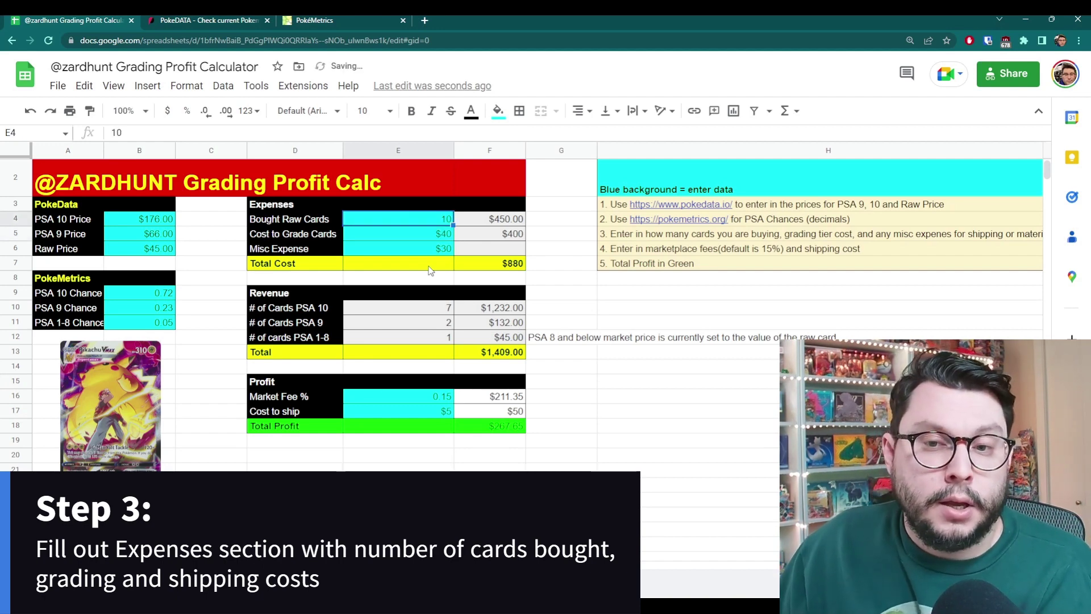
pyautogui.press('Down')
pyautogui.write('19')
pyautogui.press('Return')
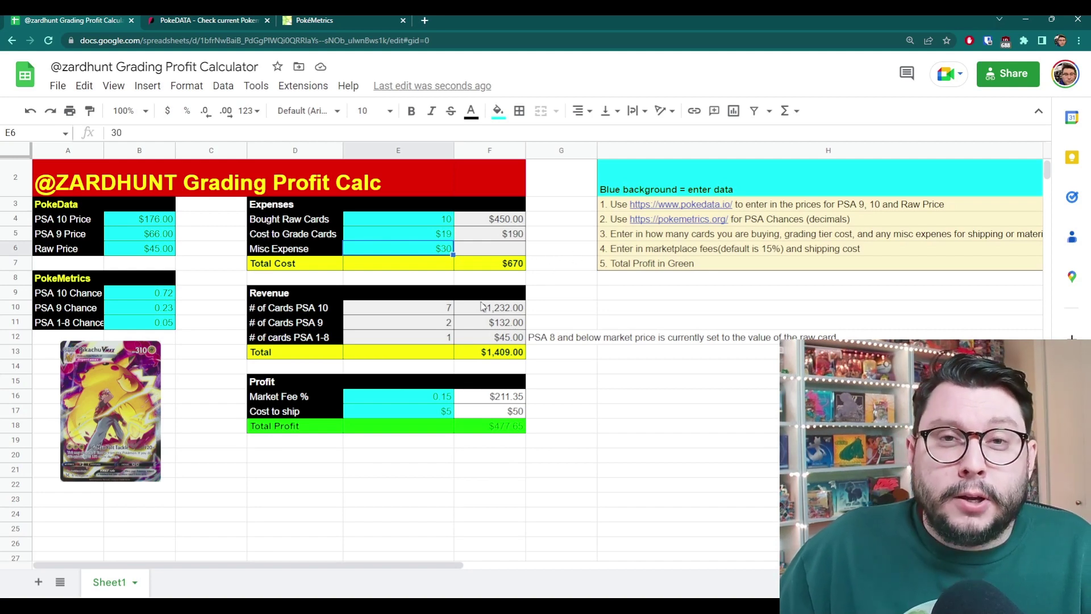
# Try a Cost to ship of 0 in the Profit section and undo that change
pyautogui.click(386, 400)
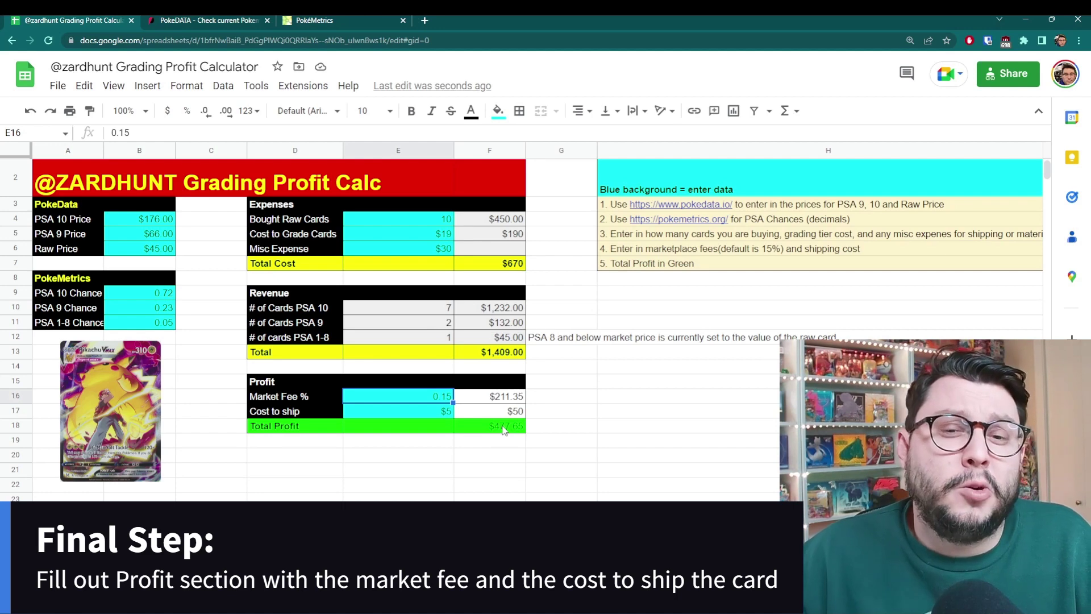
pyautogui.press('Down')
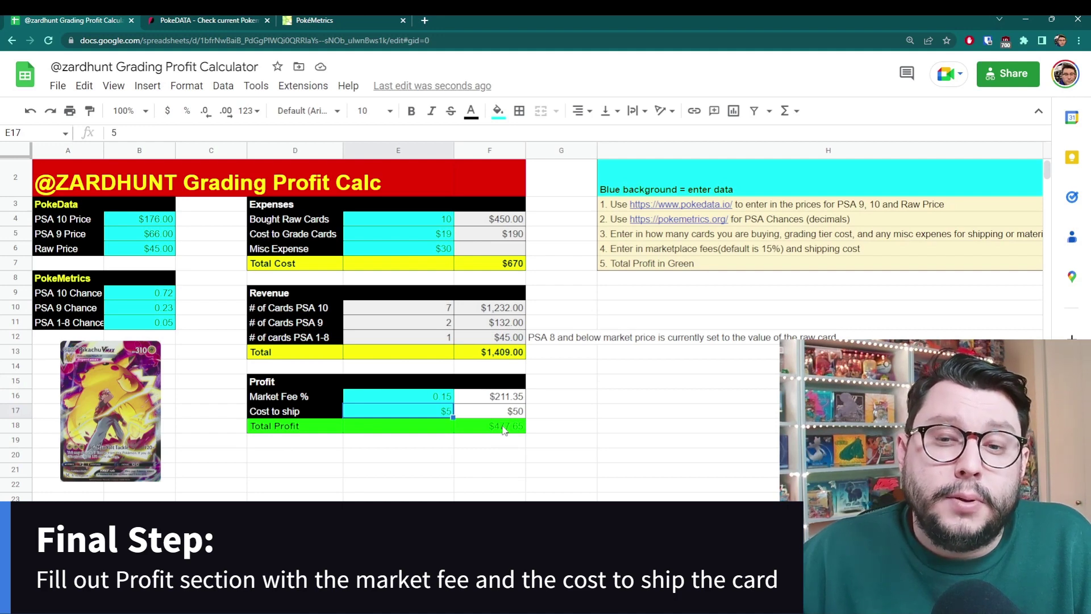
pyautogui.write('0')
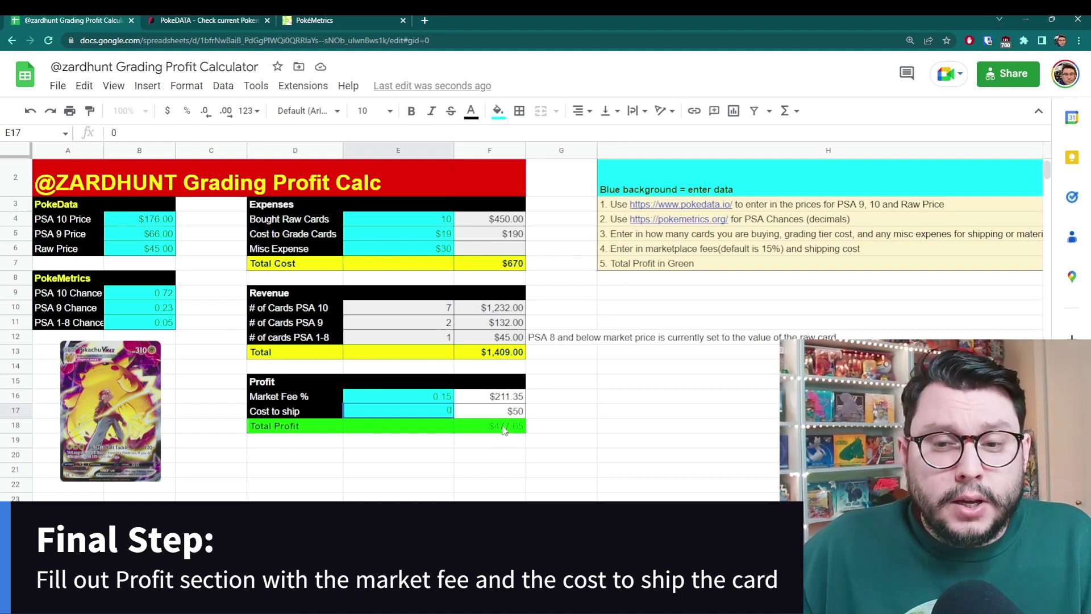
pyautogui.press('Up')
pyautogui.press('Down')
pyautogui.hotkey('ctrl', 'z')
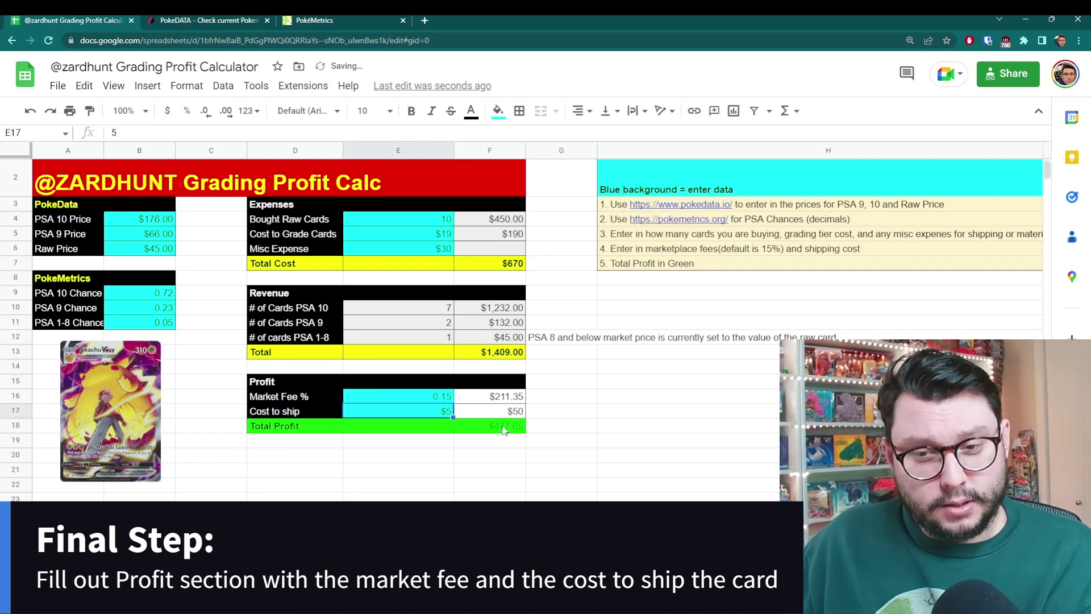
pyautogui.click(567, 385)
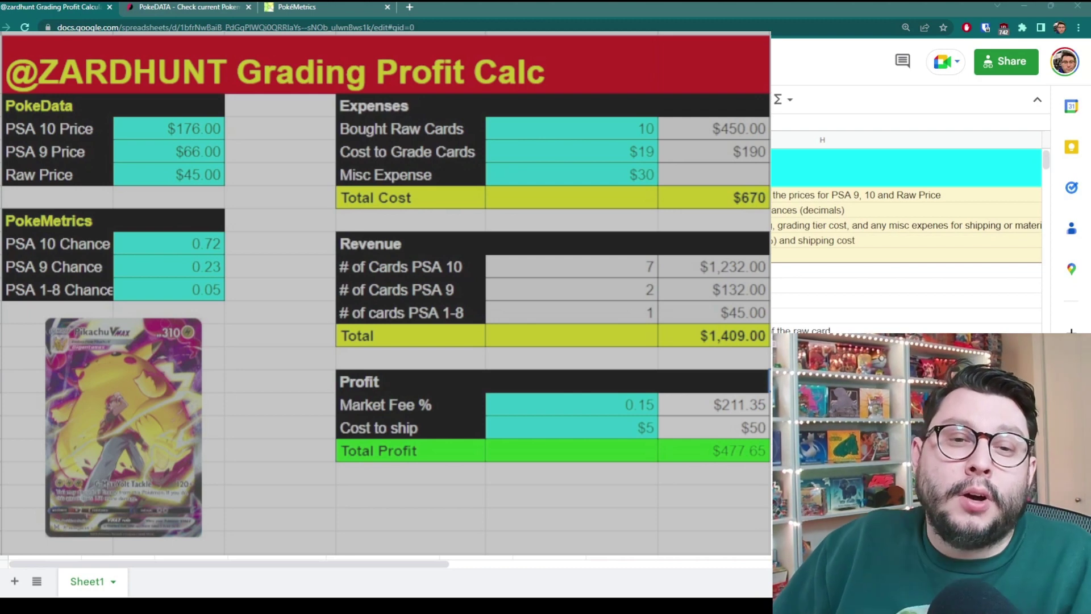
# Review the calculator's raw card count, total cost, expected cards per PSA grade, revenue total, market fee, total profit and PSA 10 price
pyautogui.click(620, 150)
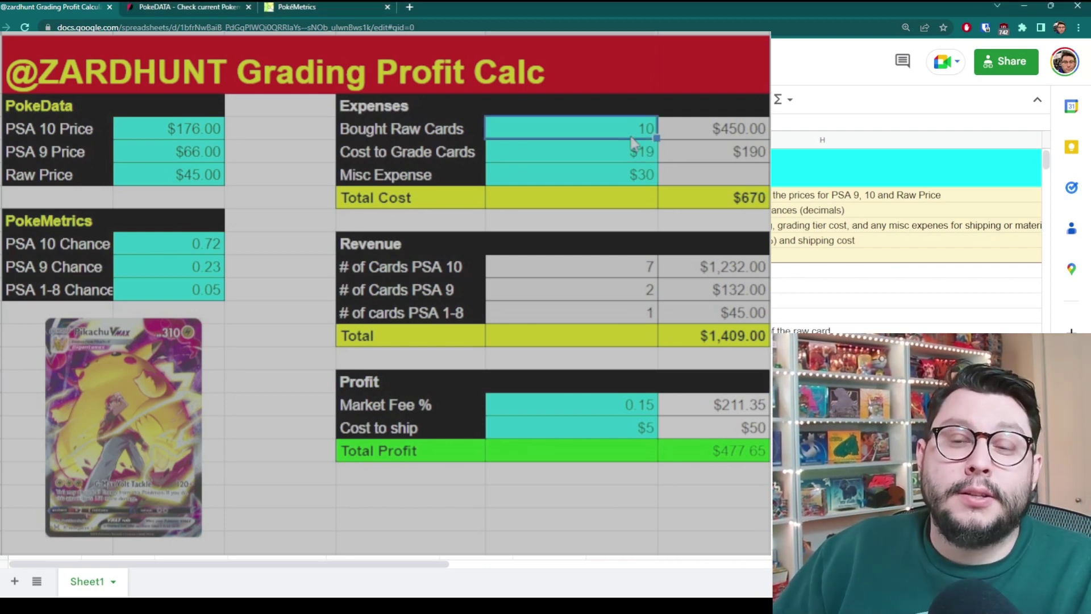
pyautogui.click(737, 199)
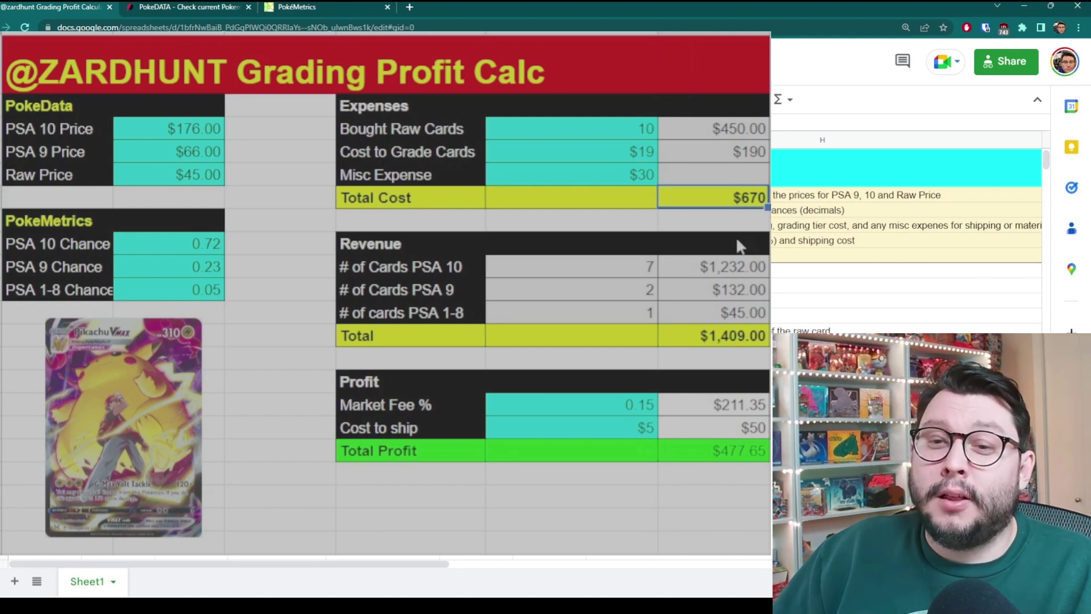
pyautogui.click(649, 272)
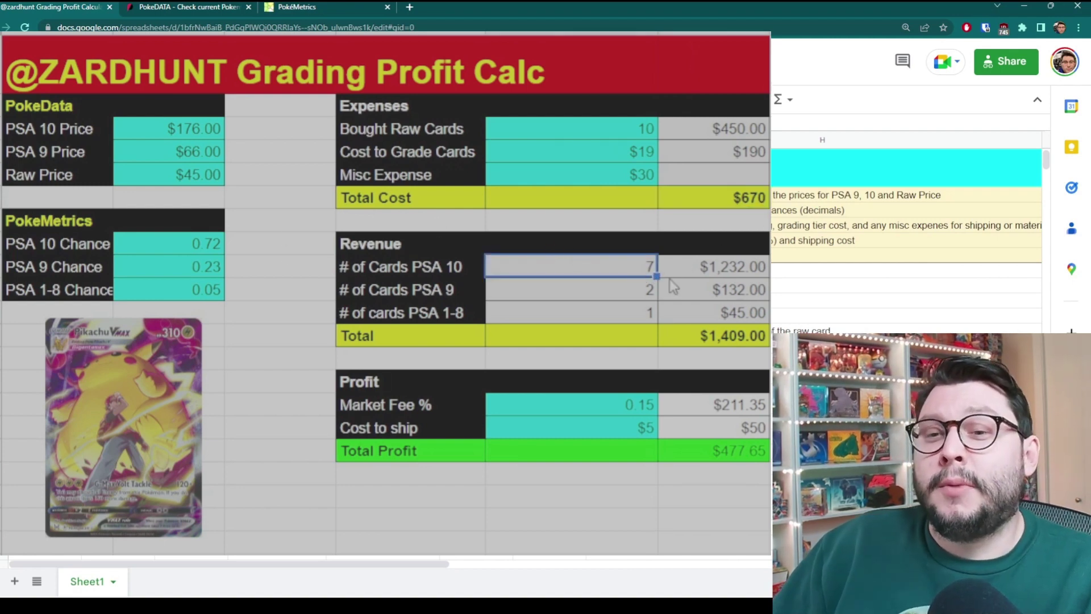
pyautogui.click(644, 297)
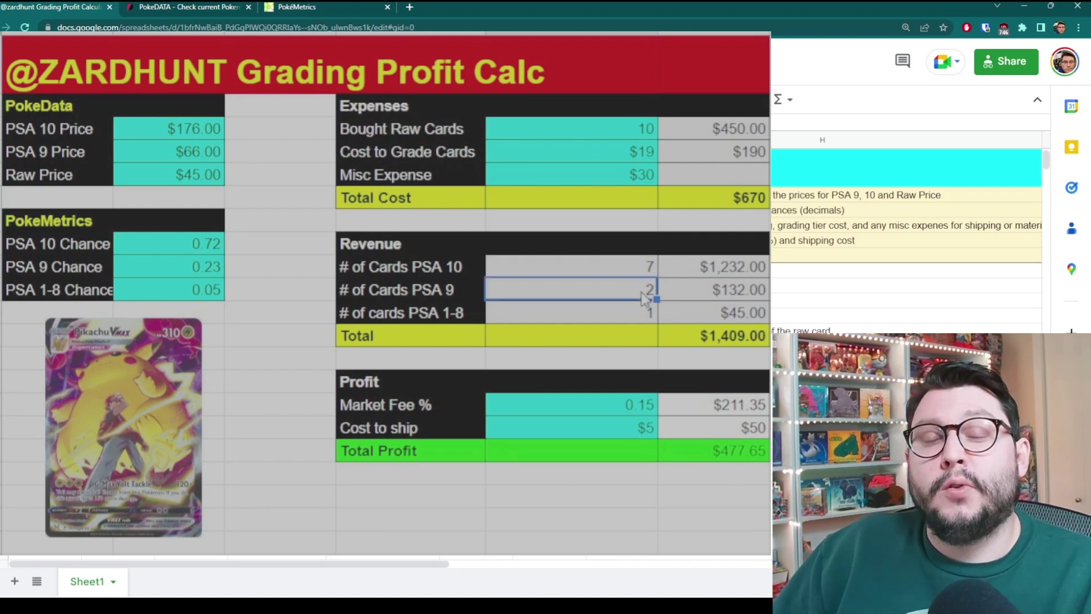
pyautogui.click(650, 317)
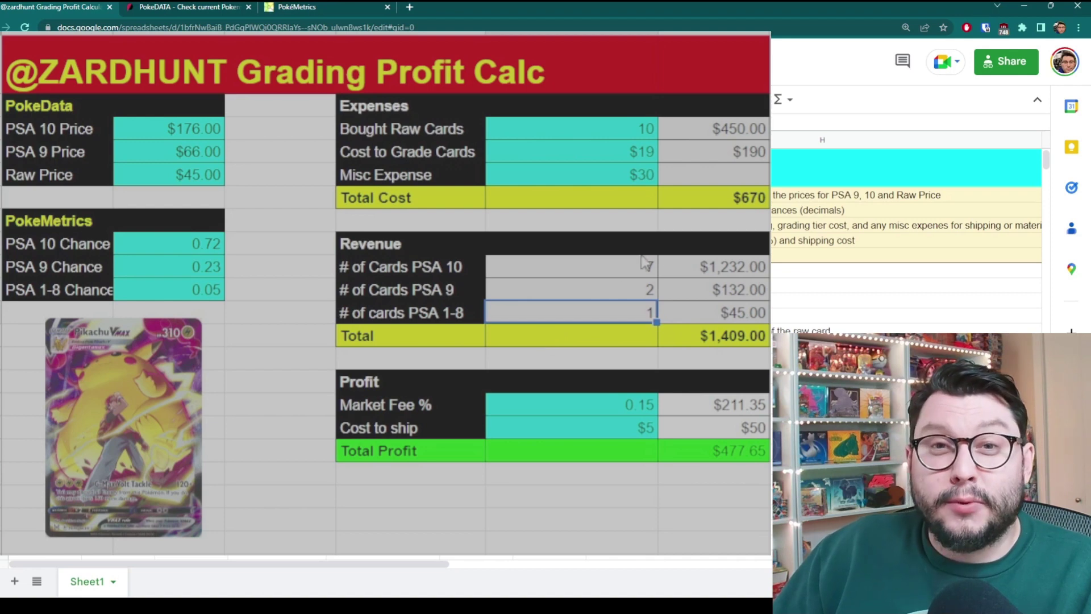
pyautogui.click(728, 340)
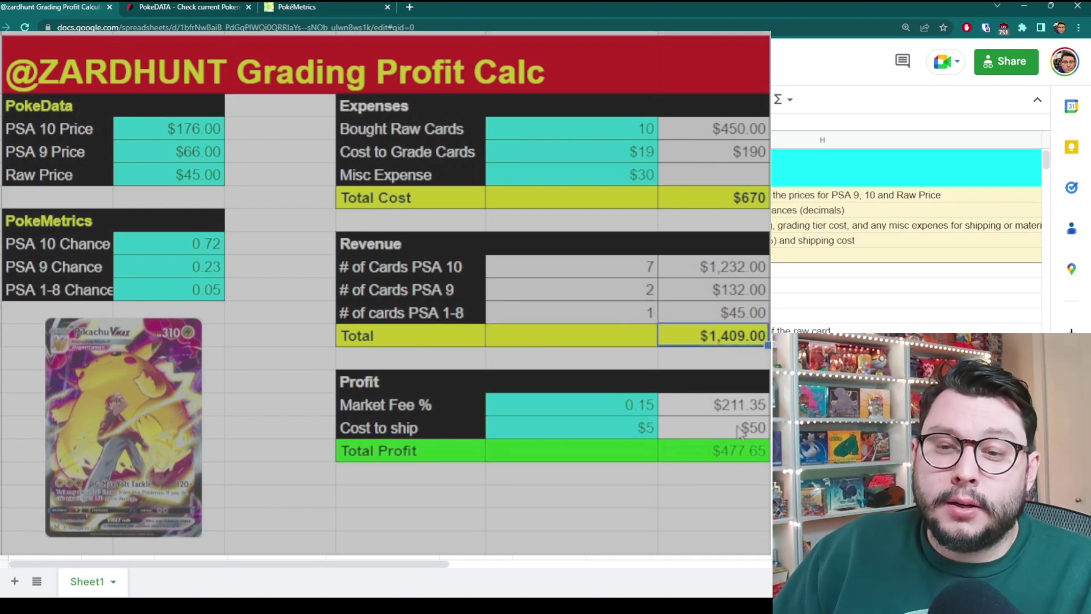
pyautogui.click(630, 414)
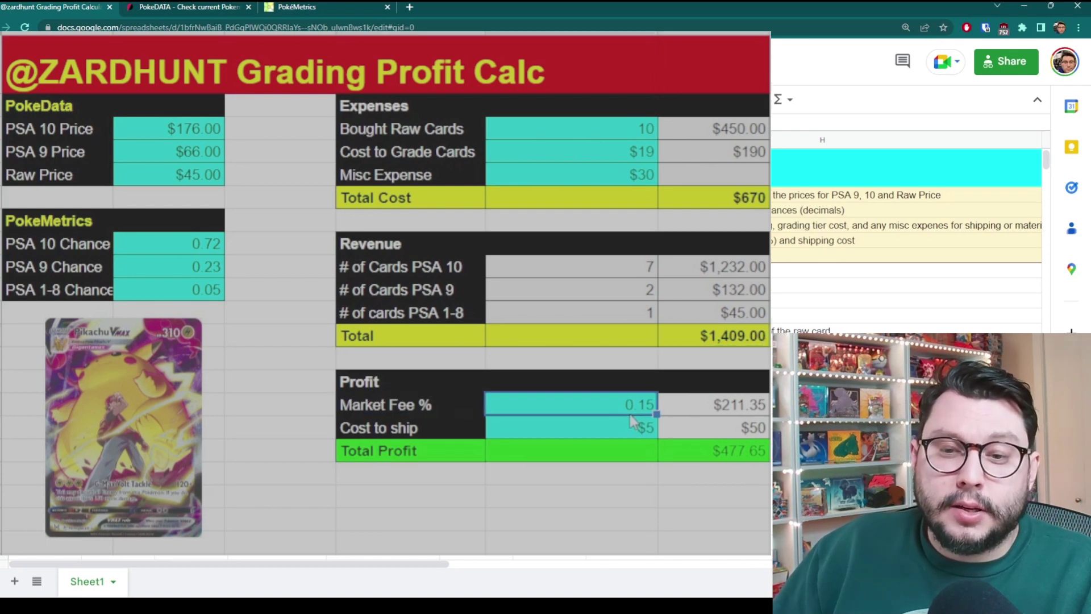
pyautogui.click(730, 455)
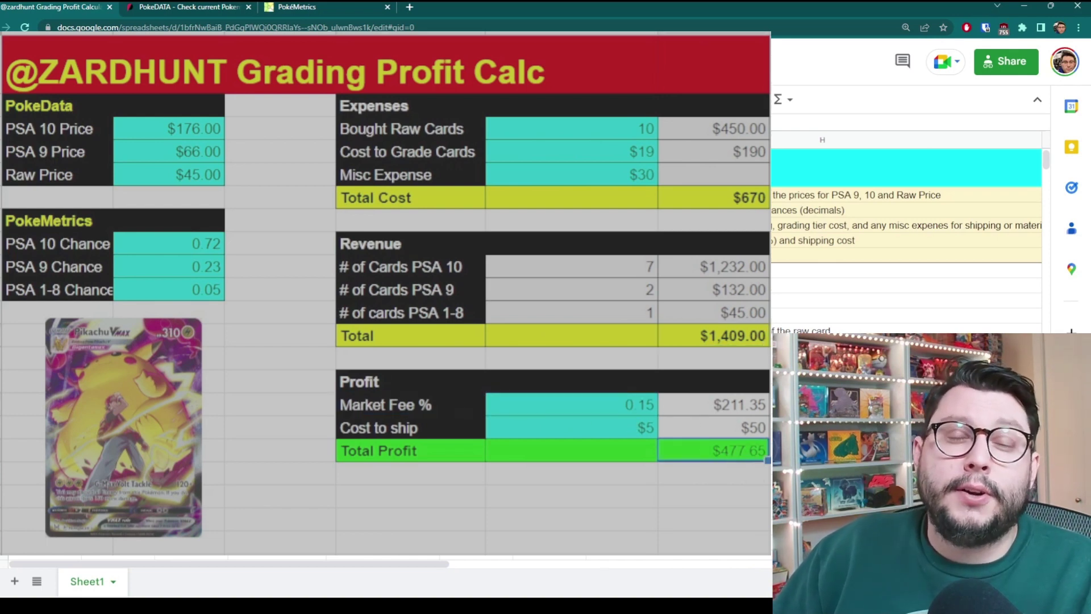
pyautogui.scroll(-1, 386, 284)
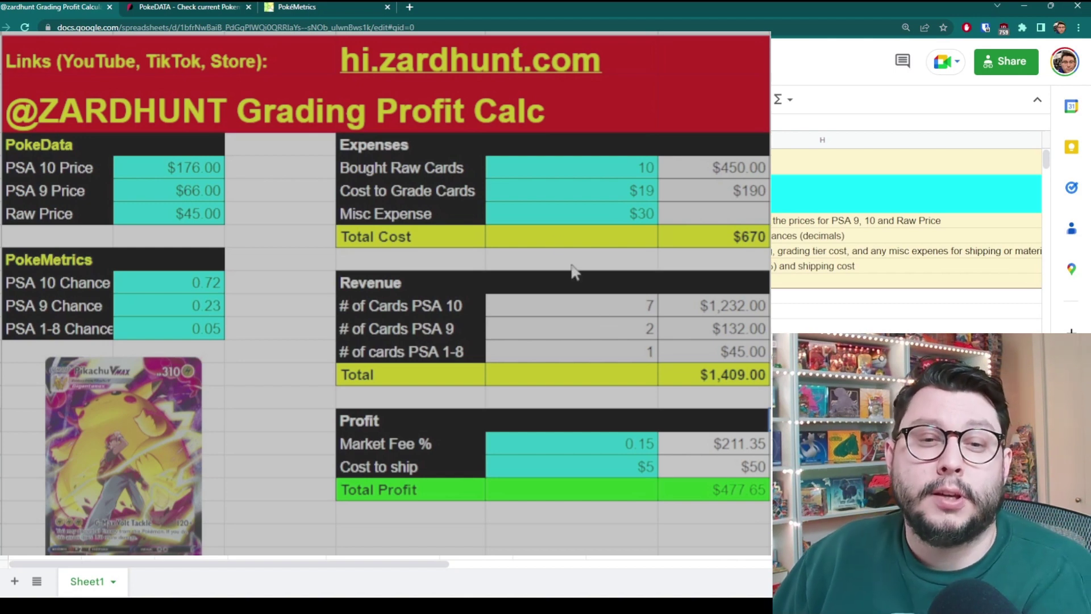
pyautogui.click(199, 172)
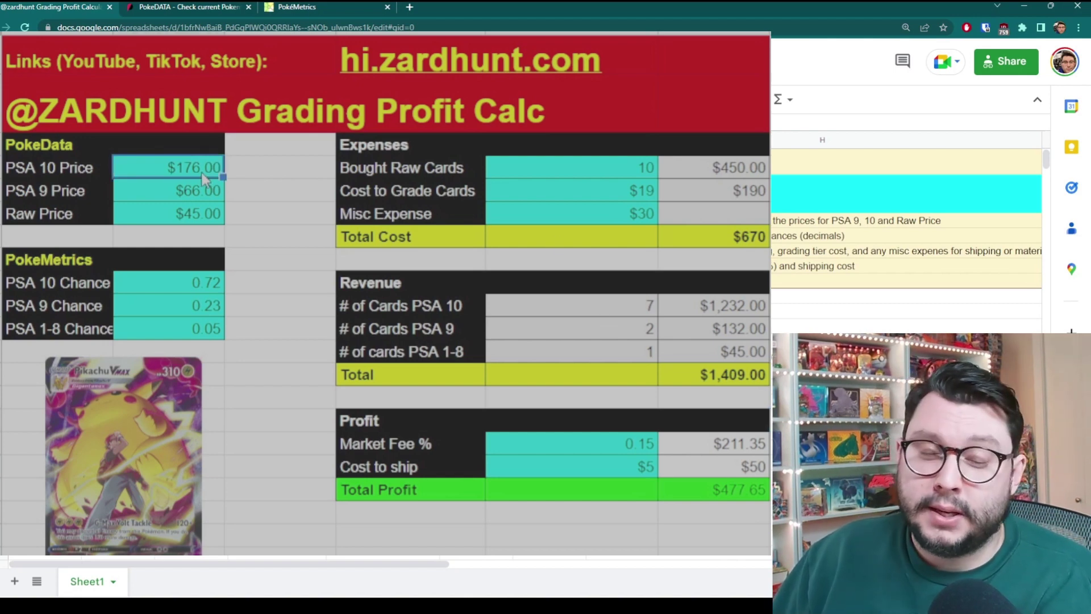
pyautogui.click(299, 251)
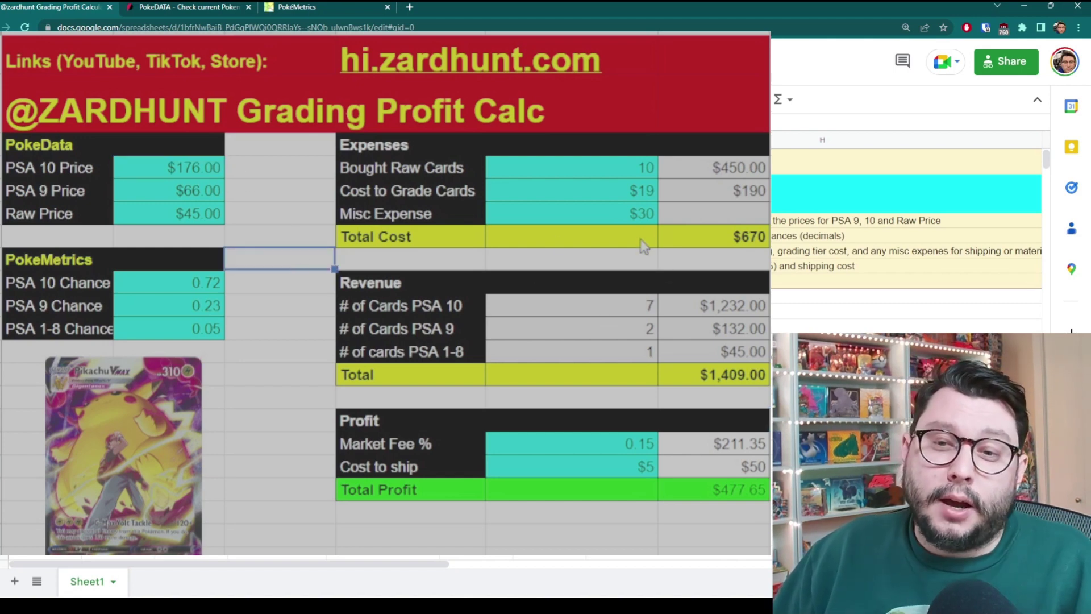
# Make the grade chances more conservative: PSA 10 Chance 0.5, PSA 9 Chance 0.2 and PSA 1-8 Chance 0.3
pyautogui.click(217, 289)
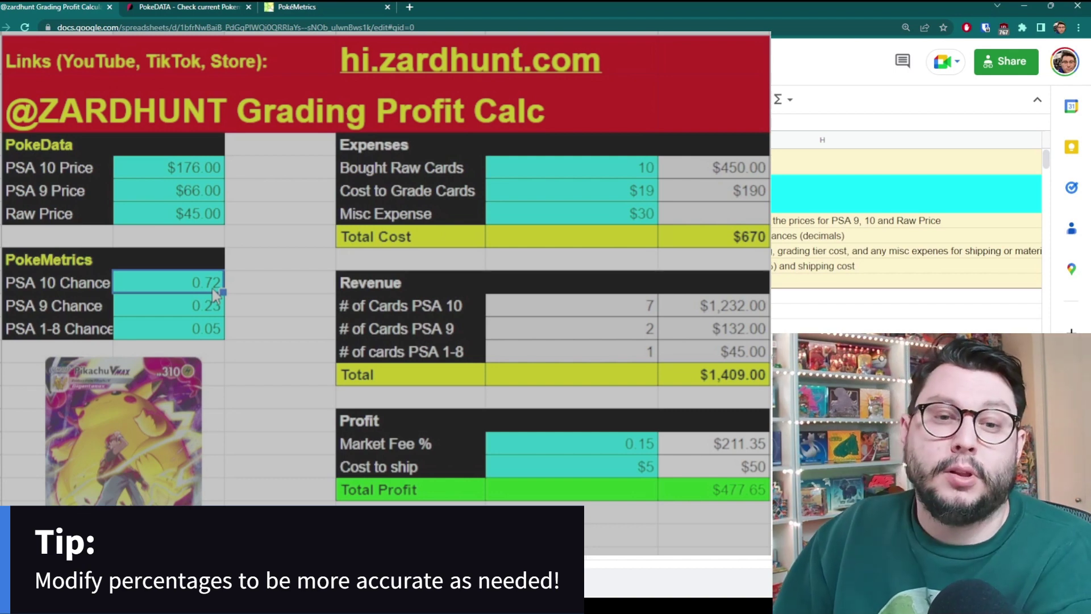
pyautogui.press('BackSpace')
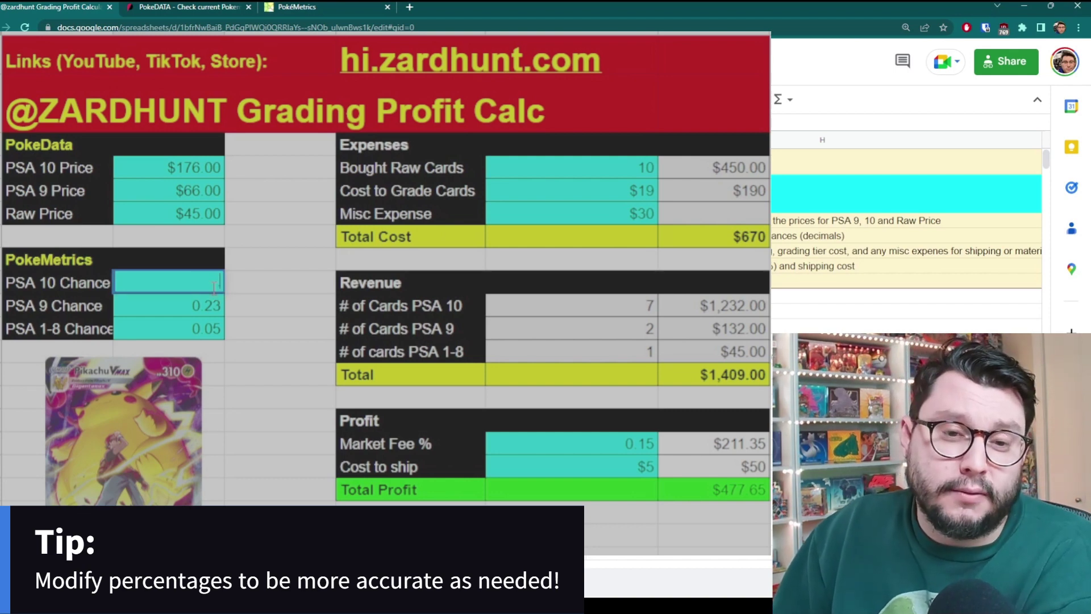
pyautogui.press('Return')
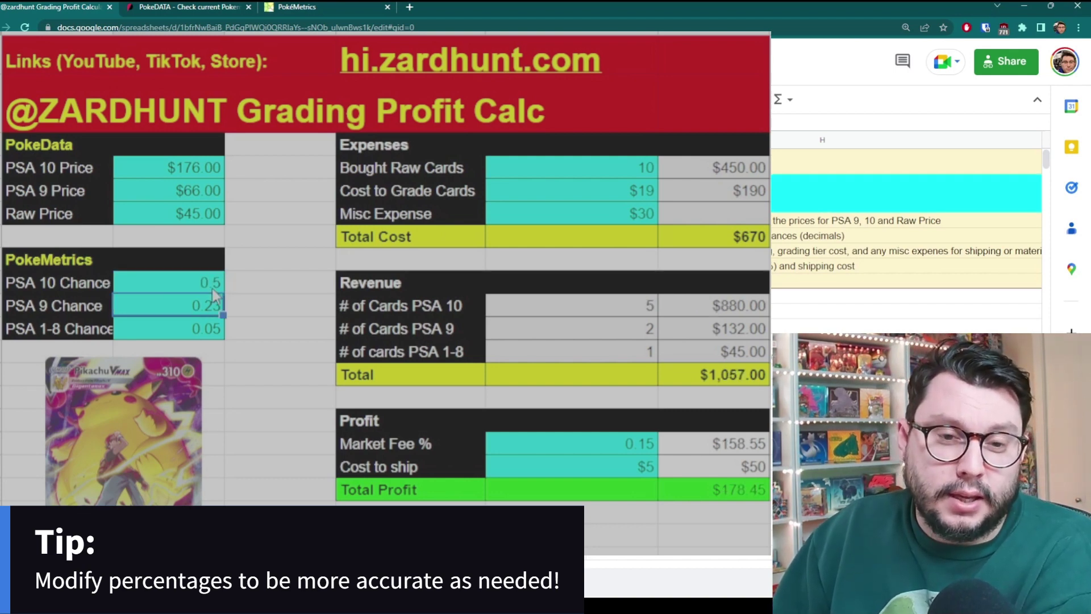
pyautogui.write('23')
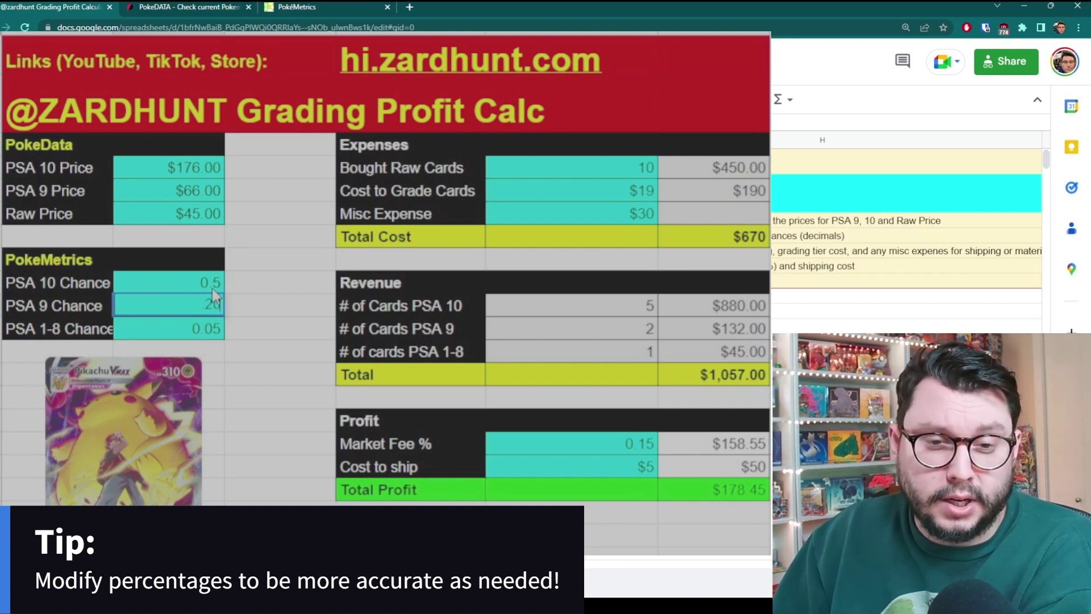
pyautogui.press('Return')
pyautogui.press('BackSpace')
pyautogui.write('.3')
pyautogui.click(215, 296)
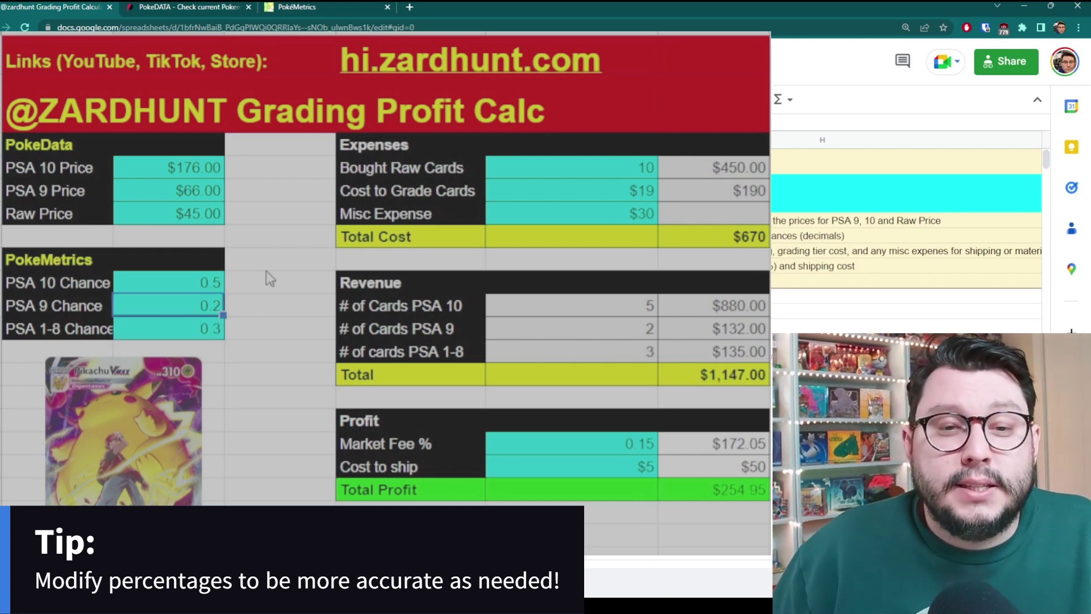
# Compare the card's PSA grade percentages on PokéMetrics with the adjusted chances in the spreadsheet and check the Total Profit
pyautogui.click(291, 8)
pyautogui.scroll(2, 693, 180)
pyautogui.scroll(-2, 623, 77)
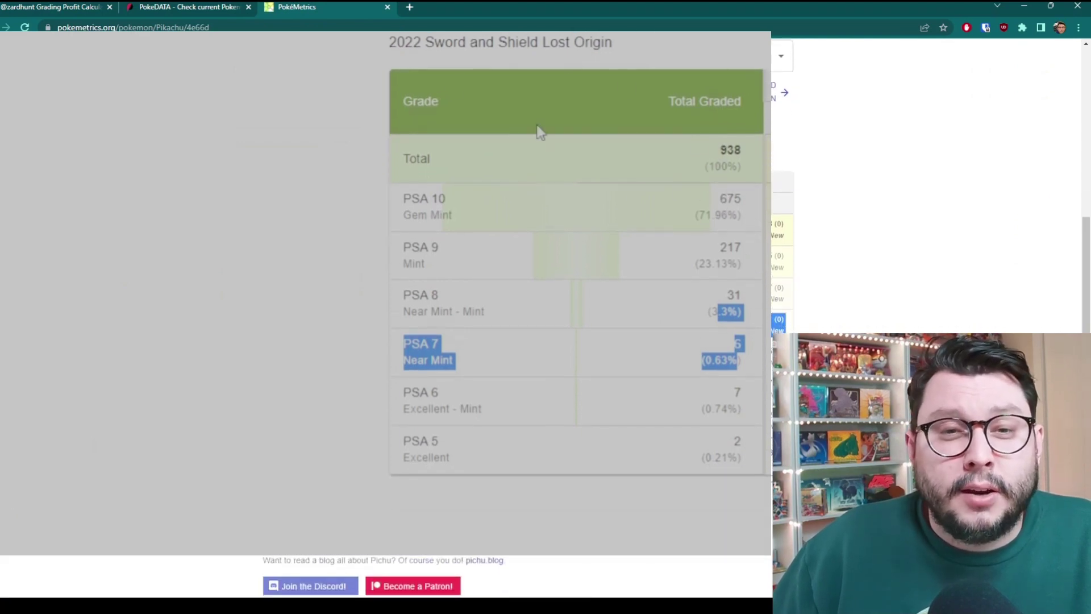
pyautogui.click(100, 7)
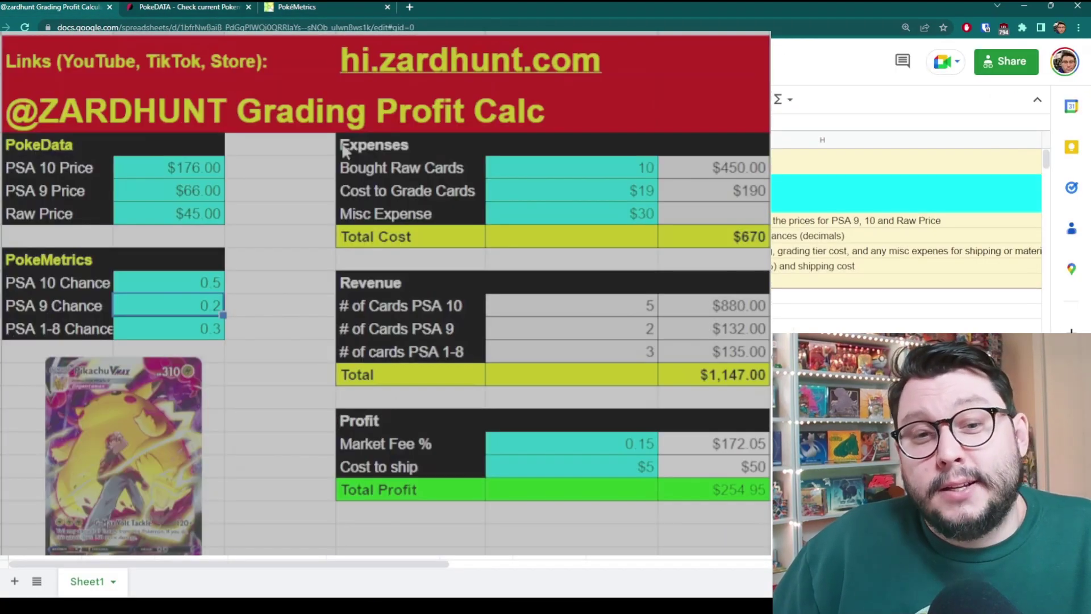
pyautogui.click(220, 288)
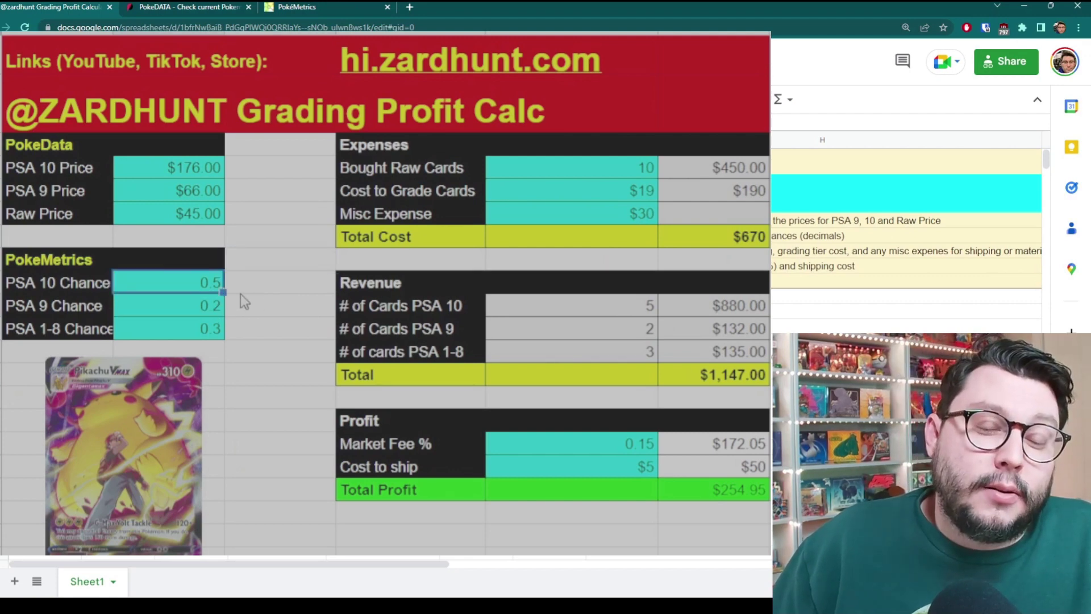
pyautogui.click(219, 313)
pyautogui.click(221, 332)
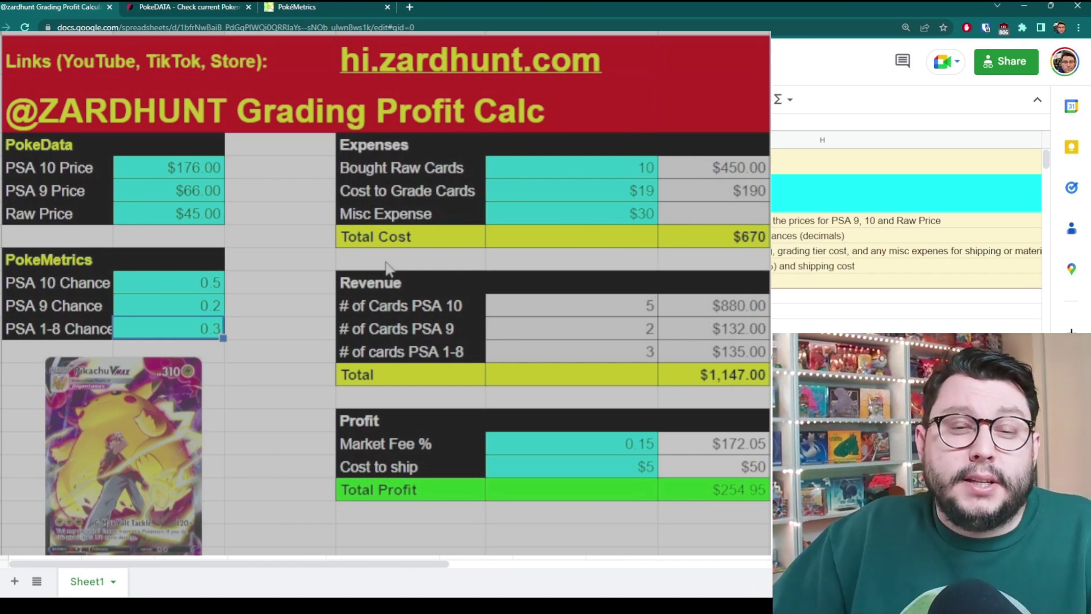
pyautogui.click(711, 494)
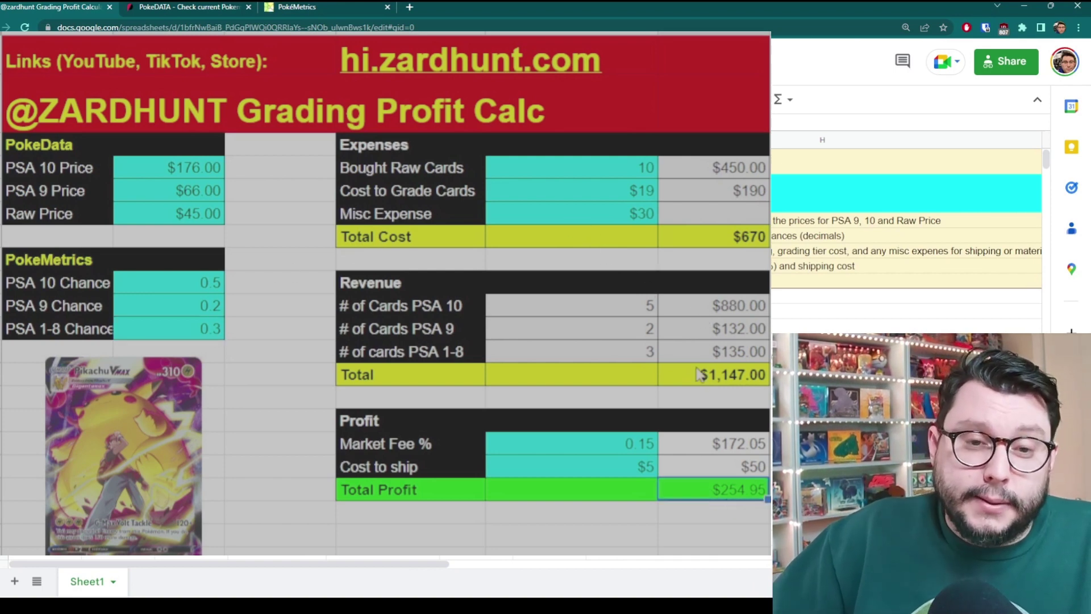